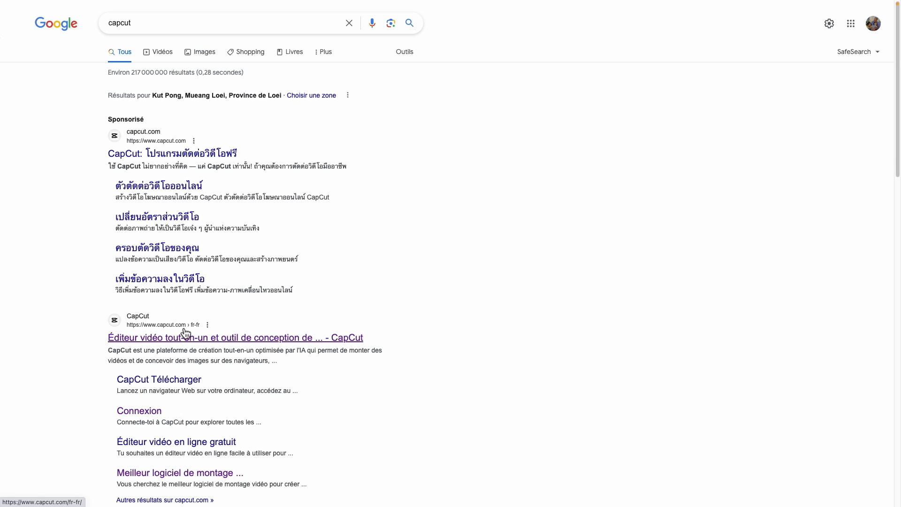
Open the French CapCut website from the search results, go to its online creative suite page and start the free sign-up
left_click(144, 324)
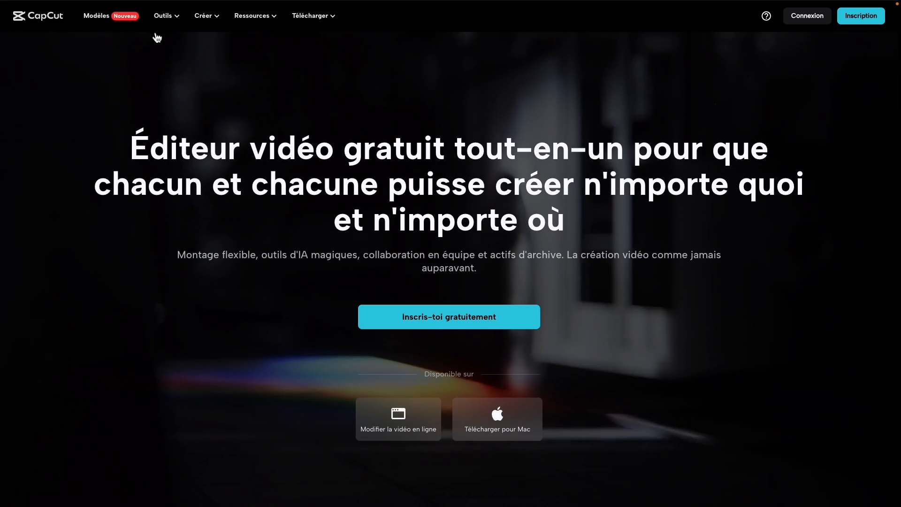
mouse_move(169, 21)
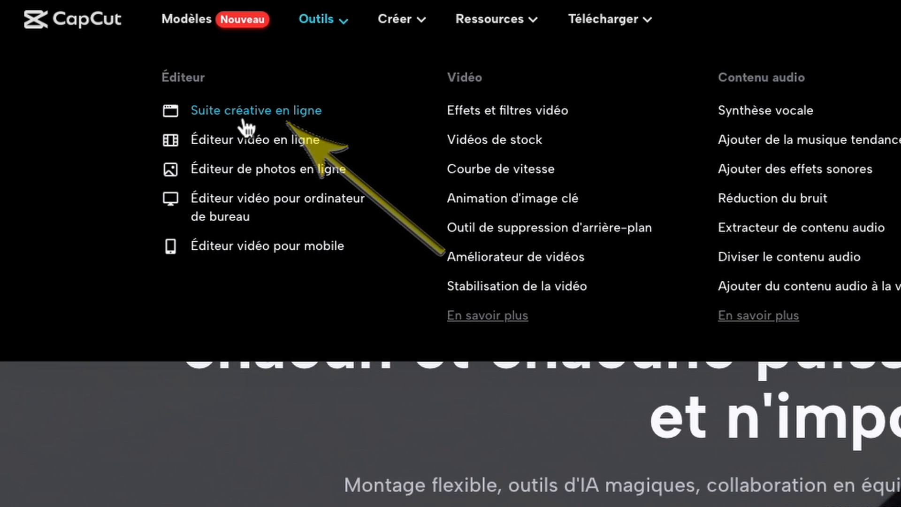
left_click(245, 125)
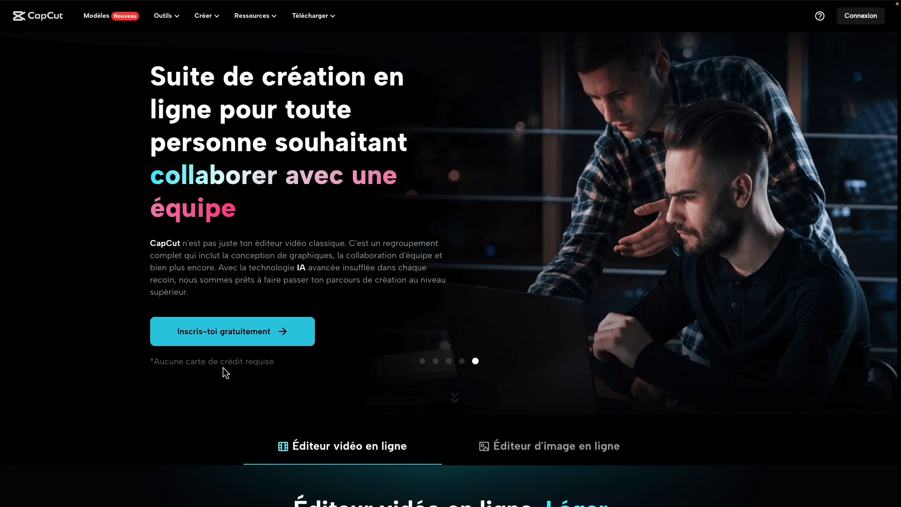
left_click(220, 335)
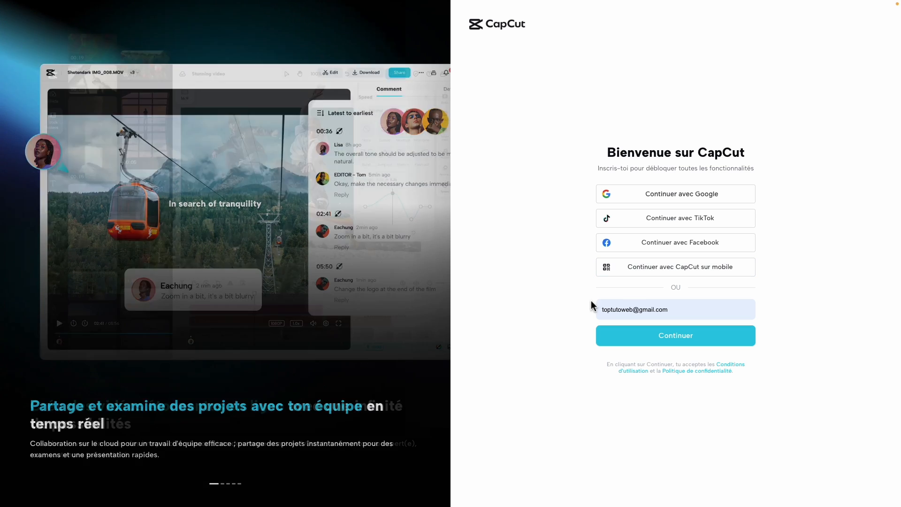
Sign in to the existing account with the account e-mail and password
left_click(606, 313)
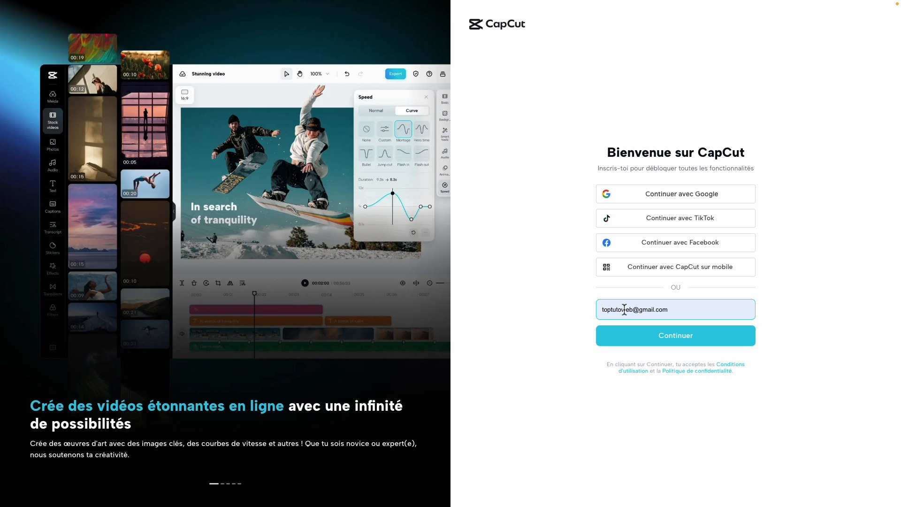
left_click(671, 341)
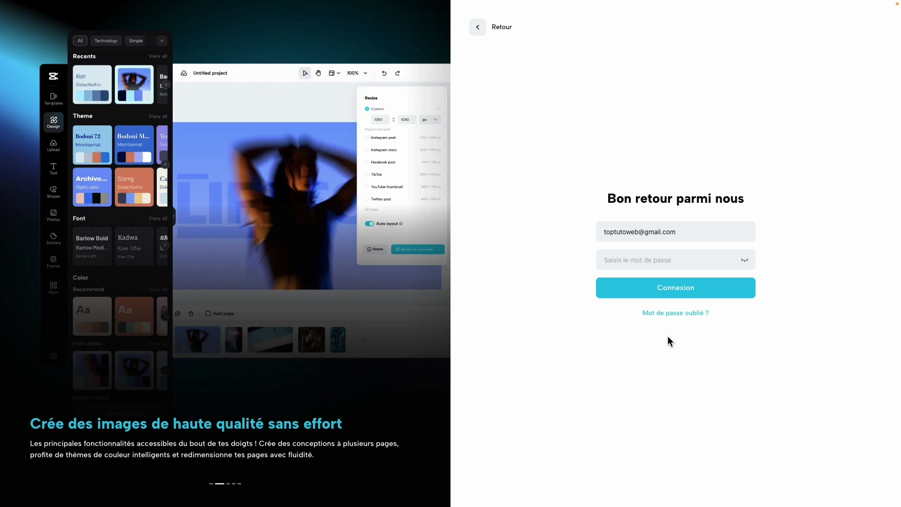
left_click(641, 263)
left_click(670, 302)
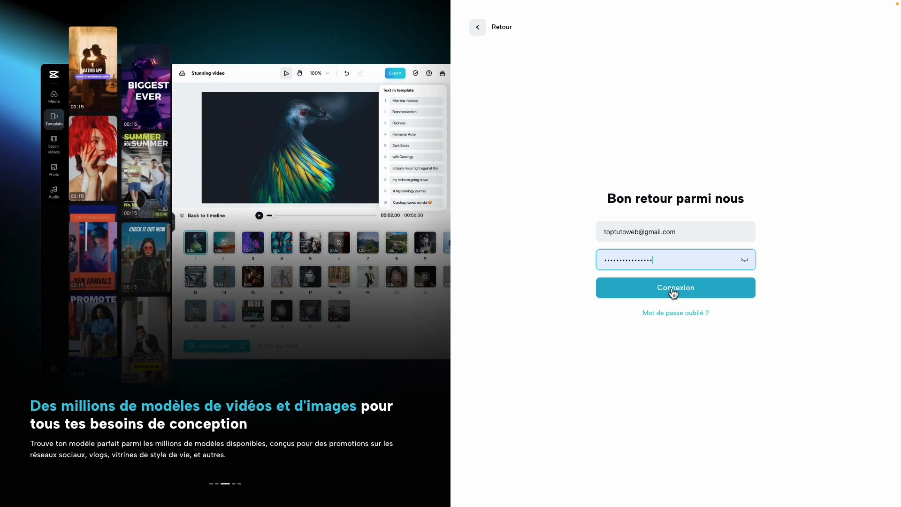
left_click(673, 294)
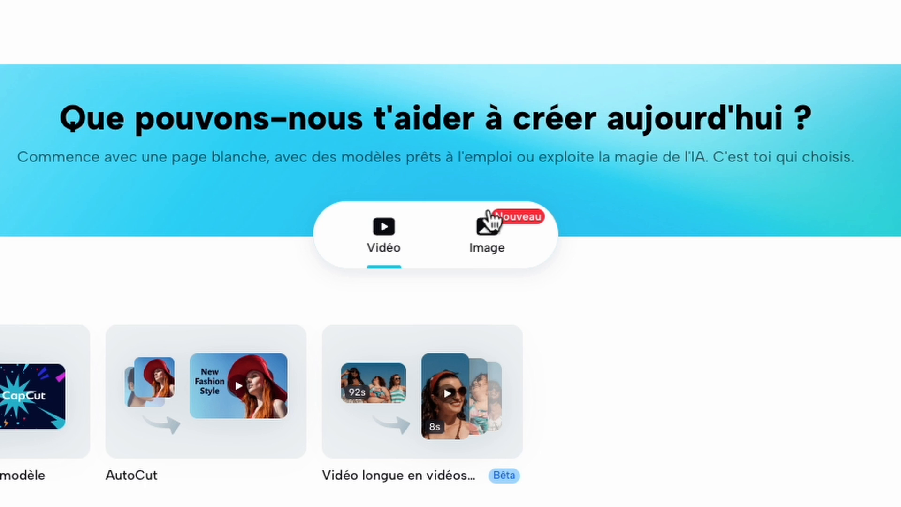
Create a new blank image project using the YouTube thumbnail preset (Miniature YouTube, 1280 × 720 px)
left_click(495, 245)
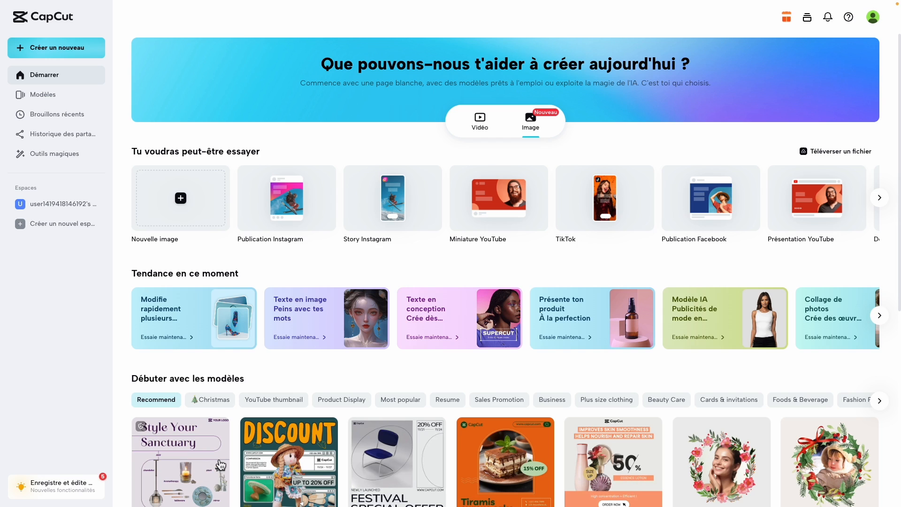
scroll(221, 465, "down", 10)
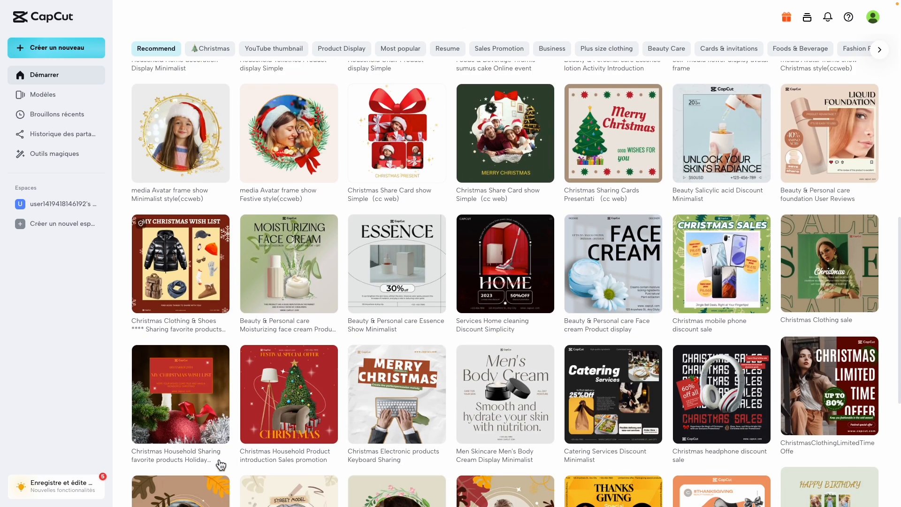
scroll(220, 465, "up", 10)
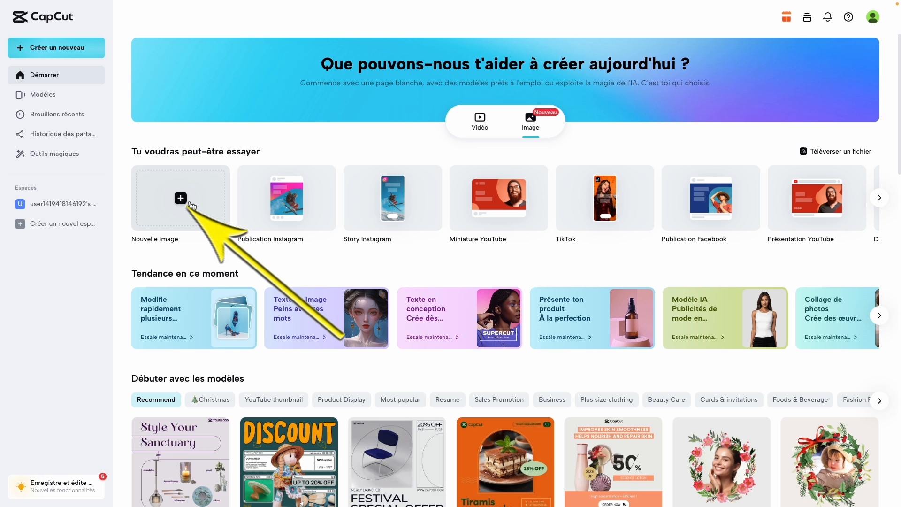
left_click(209, 200)
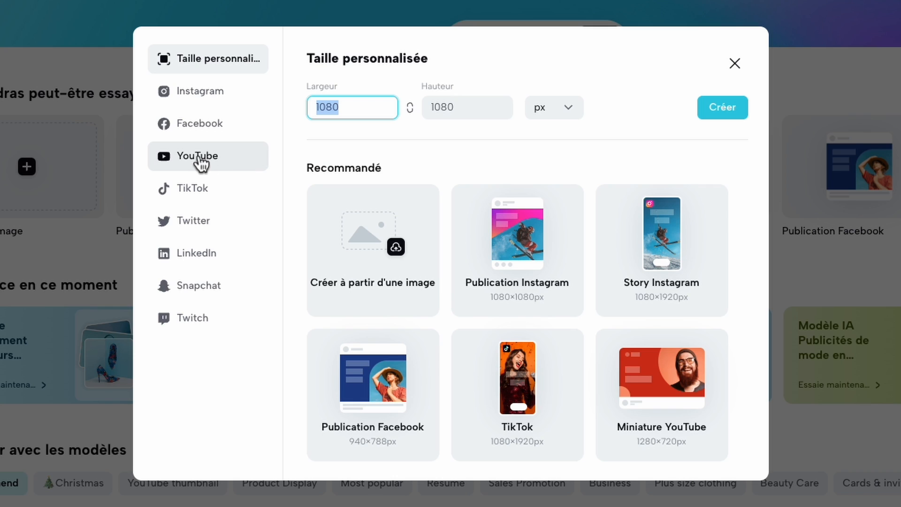
left_click(212, 163)
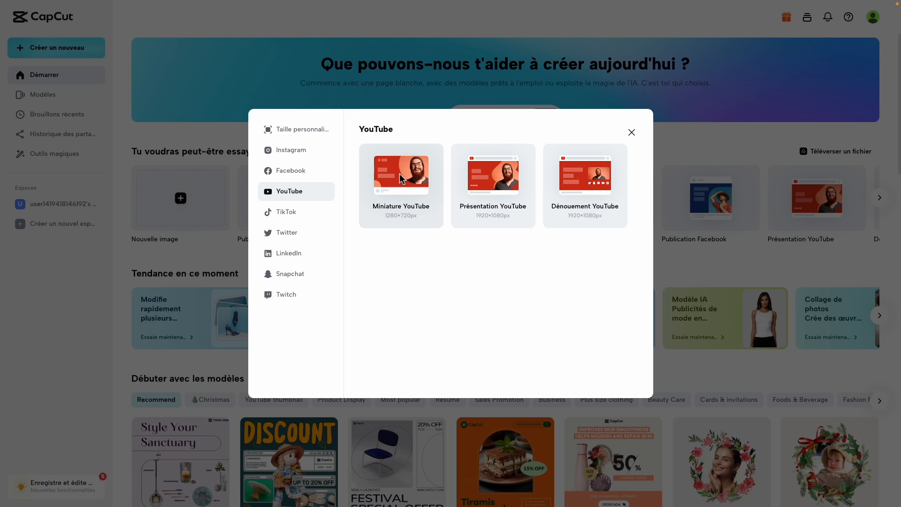
left_click(376, 133)
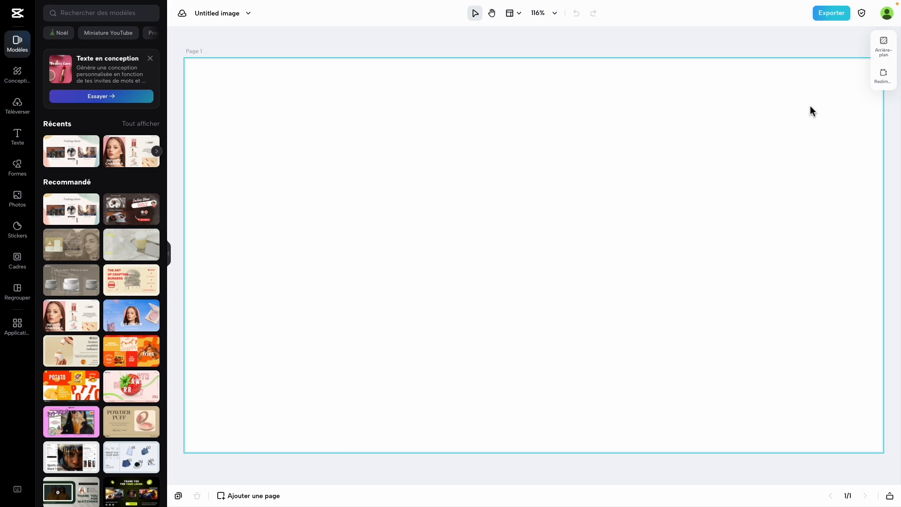
Try light pink, bright pink, dark crimson and a dark gradient as the page background, and set it back to white
left_click(882, 55)
left_click(773, 115)
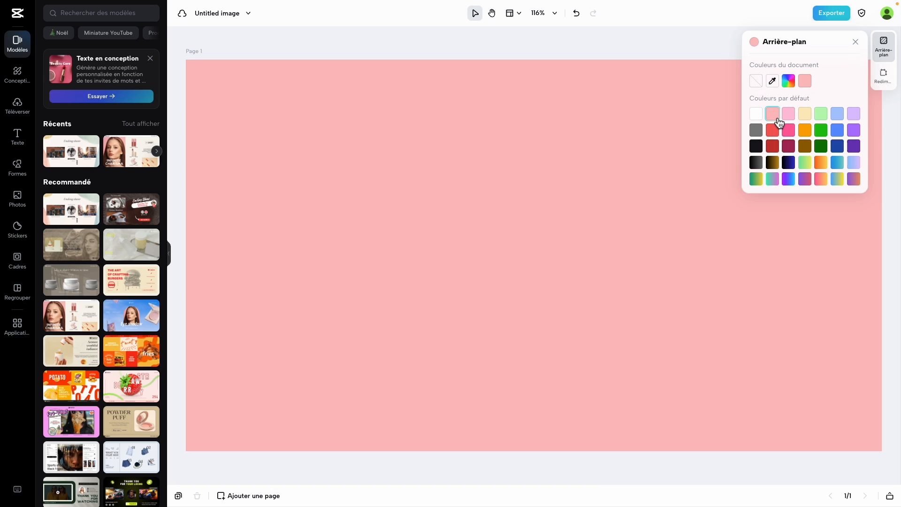
left_click(791, 132)
left_click(793, 148)
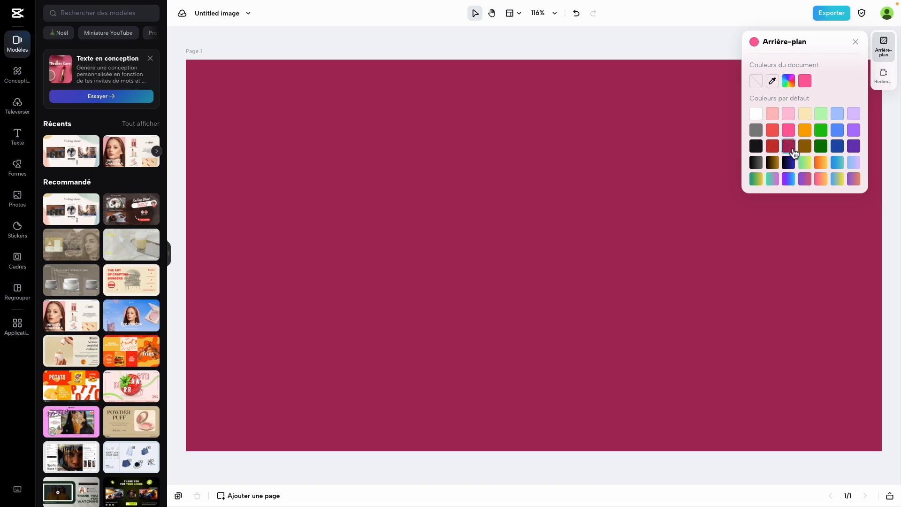
left_click(772, 163)
left_click(758, 117)
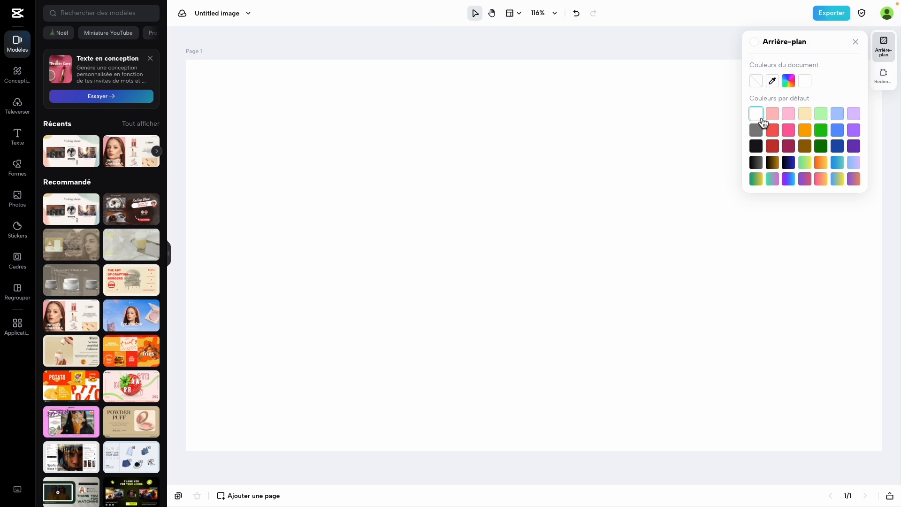
Examine the page resize options, including the custom width and height and the recommended formats, and close them without applying a change
left_click(884, 76)
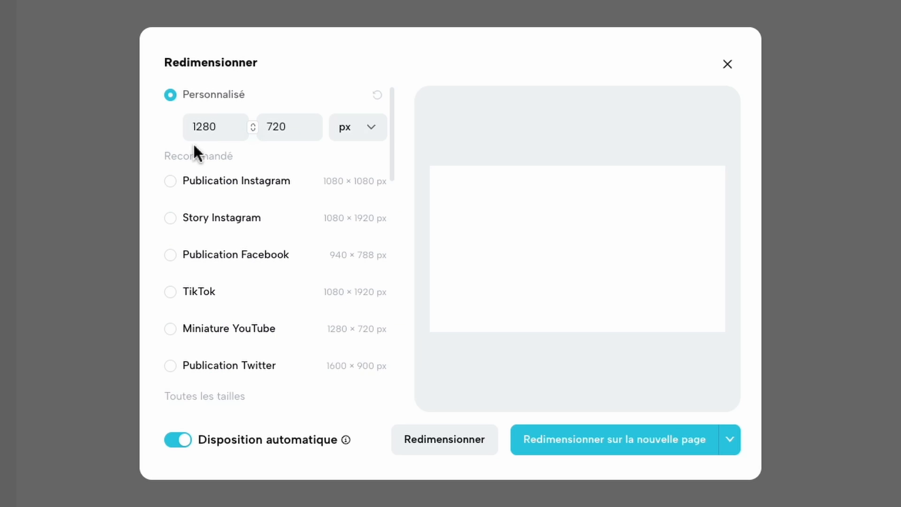
left_click(295, 180)
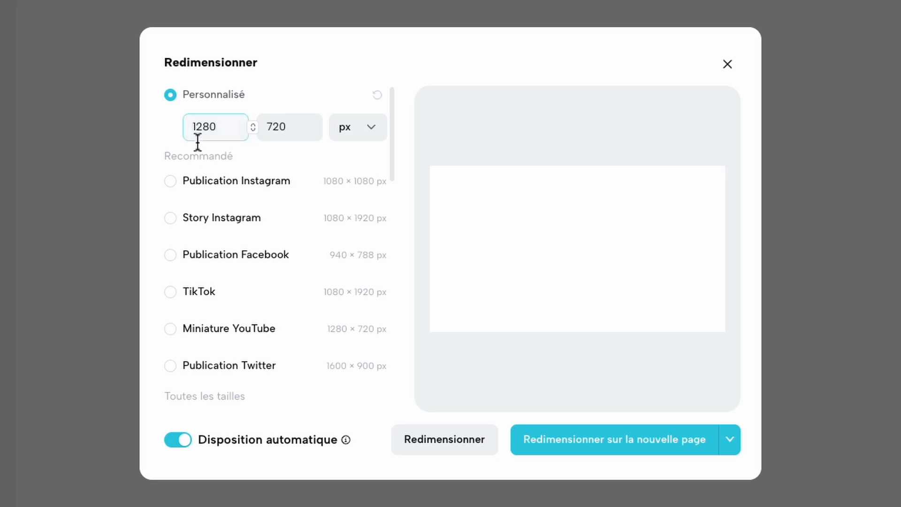
left_click(365, 176)
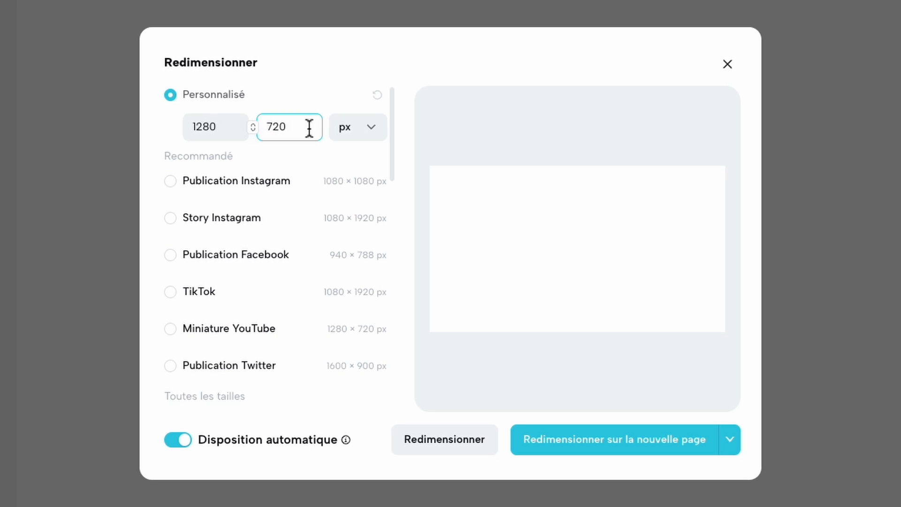
left_click(687, 76)
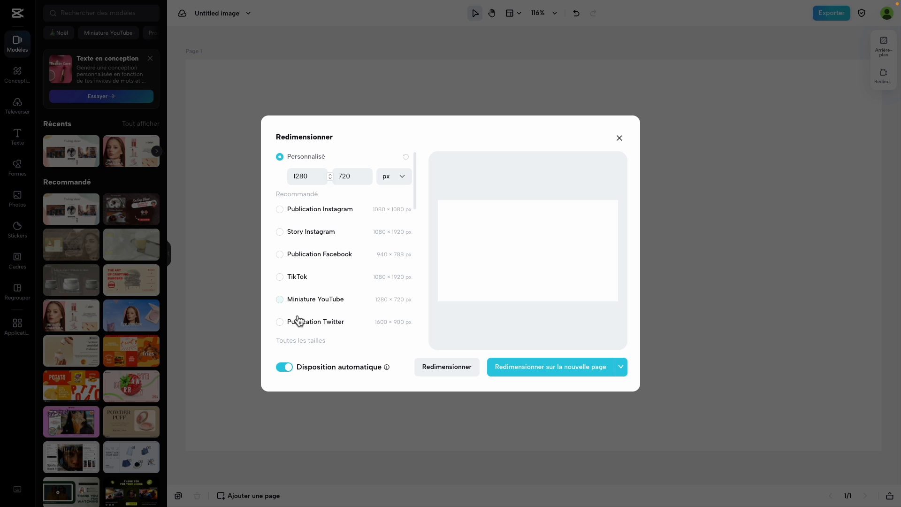
left_click(620, 138)
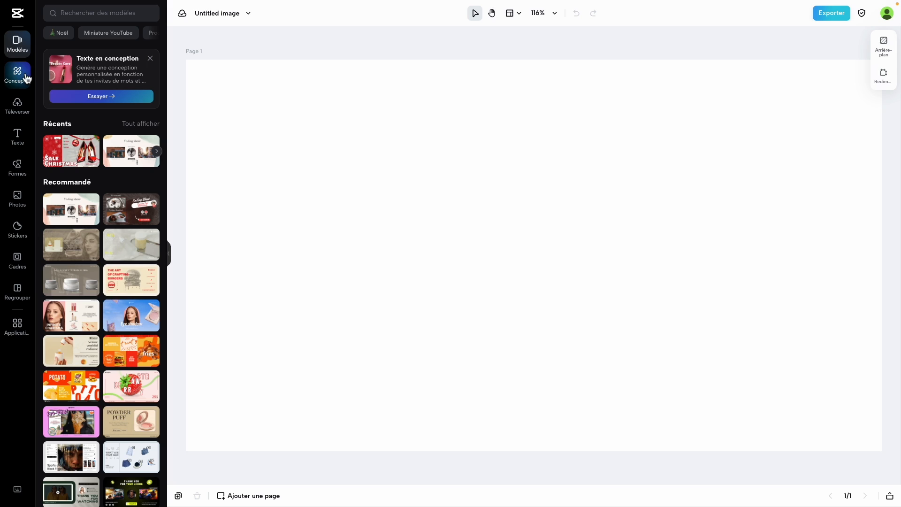
Collapse and reopen the side library, viewing the design themes and returning to the templates
left_click(19, 43)
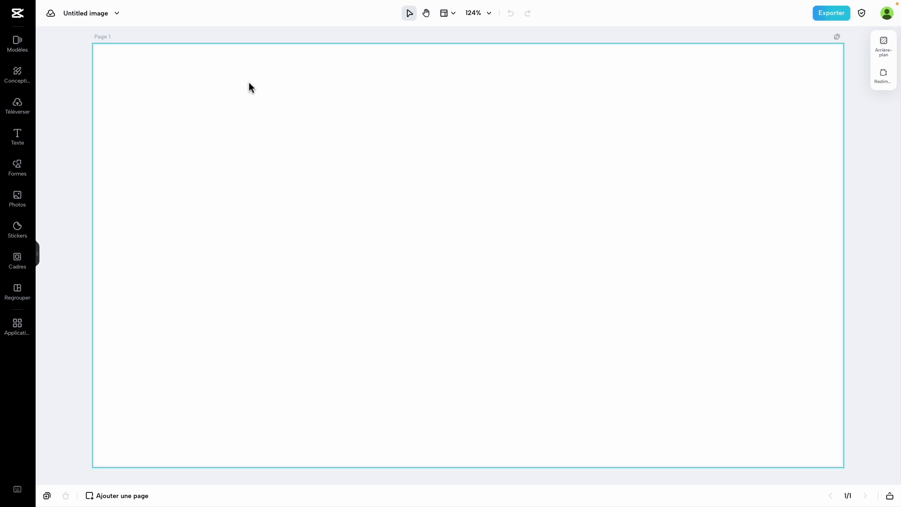
left_click(24, 81)
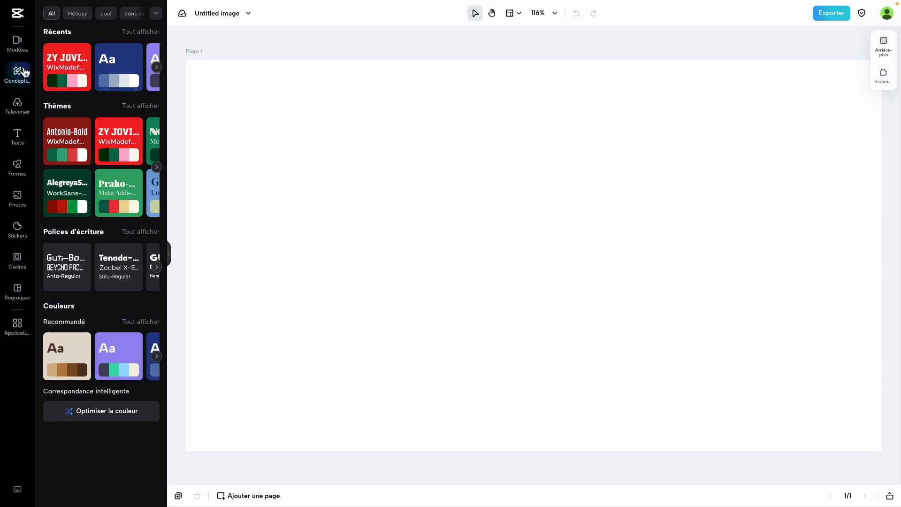
left_click(21, 78)
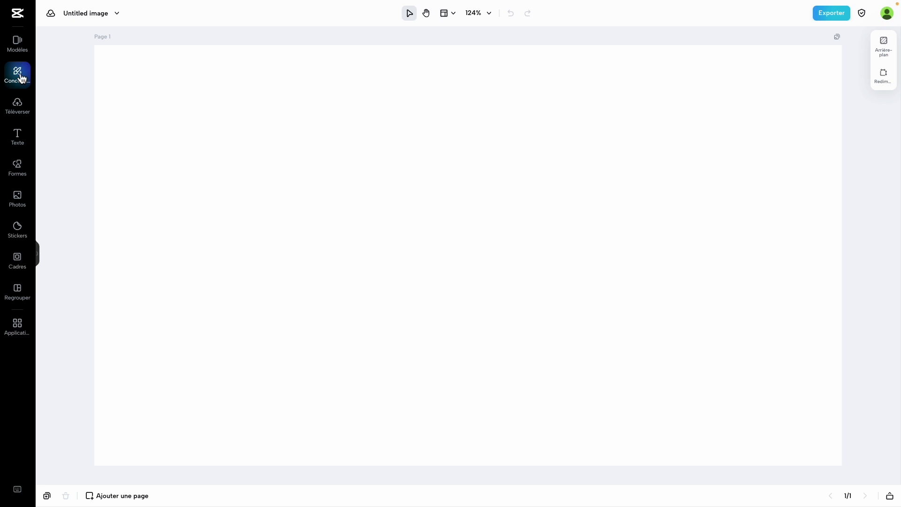
left_click(18, 52)
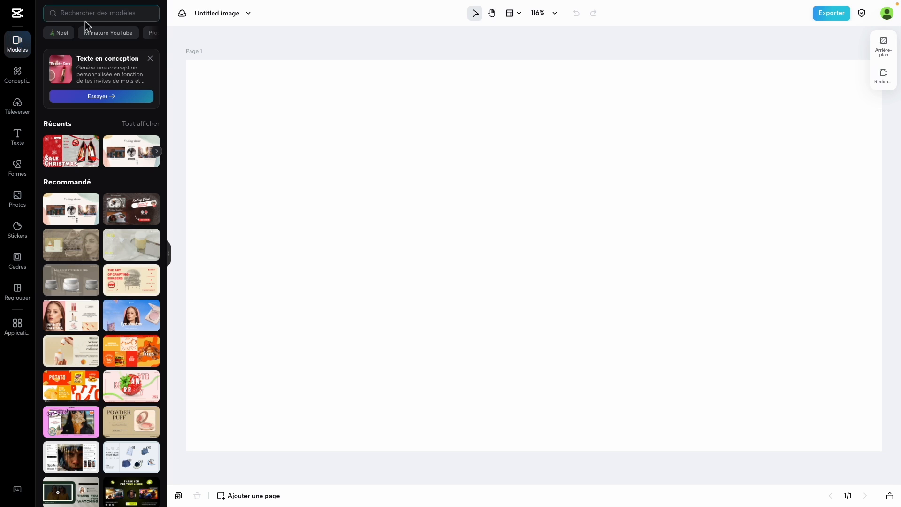
Look at the template search and browse through the template category filters
left_click(100, 14)
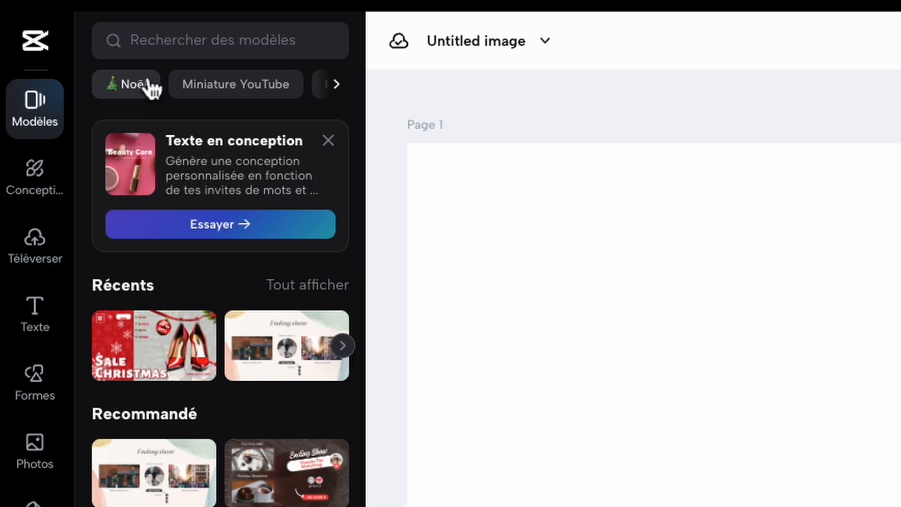
left_click(344, 91)
left_click(345, 92)
left_click(344, 91)
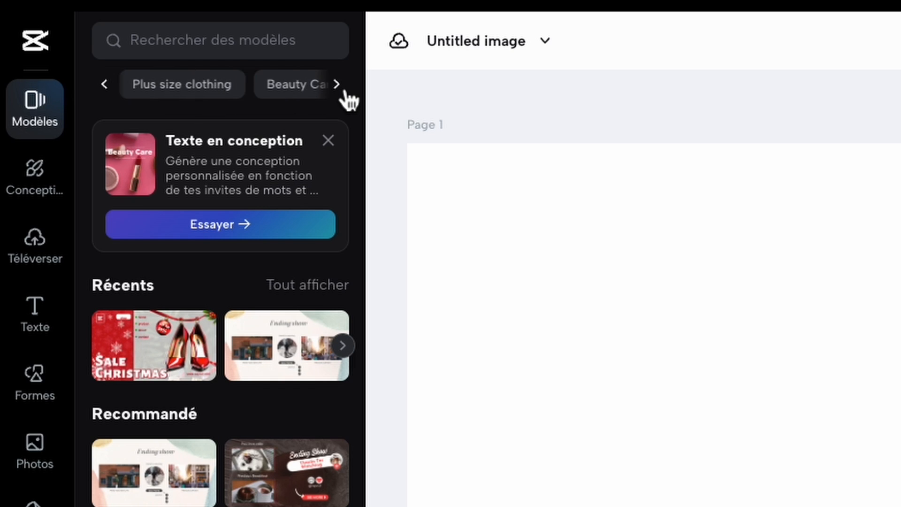
left_click(345, 91)
left_click(147, 52)
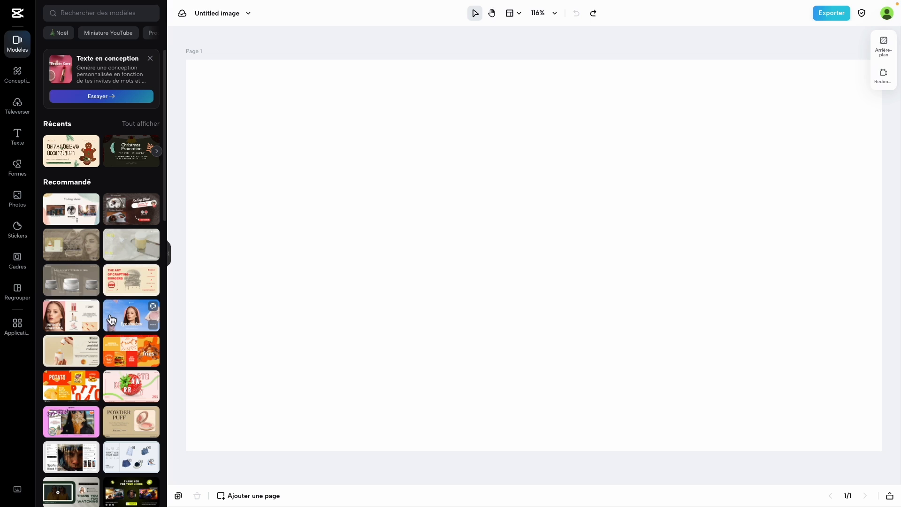
View the design themes, fonts and colour palettes, and the options for uploading files to the project
left_click(15, 82)
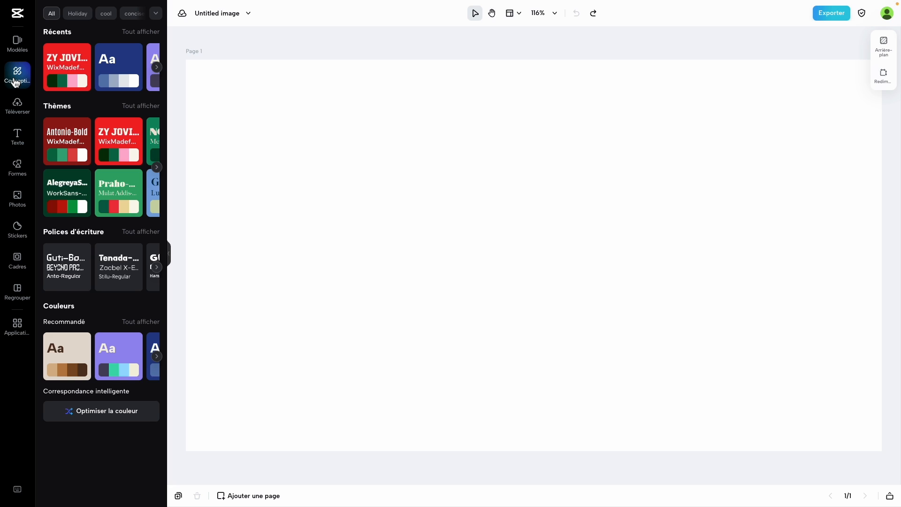
left_click(18, 107)
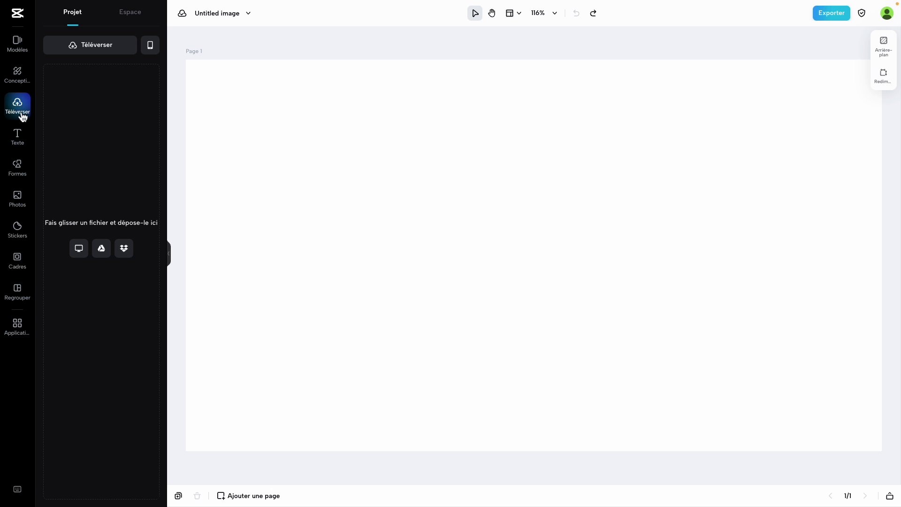
mouse_move(98, 52)
Look over the text styles and add a title text box to the page
left_click(26, 151)
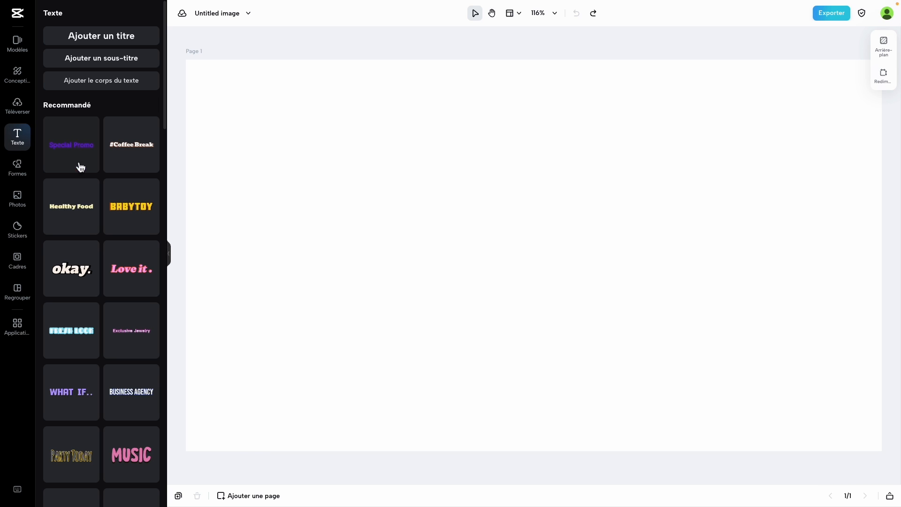
scroll(94, 198, "down", 1)
scroll(94, 198, "up", 1)
left_click(108, 44)
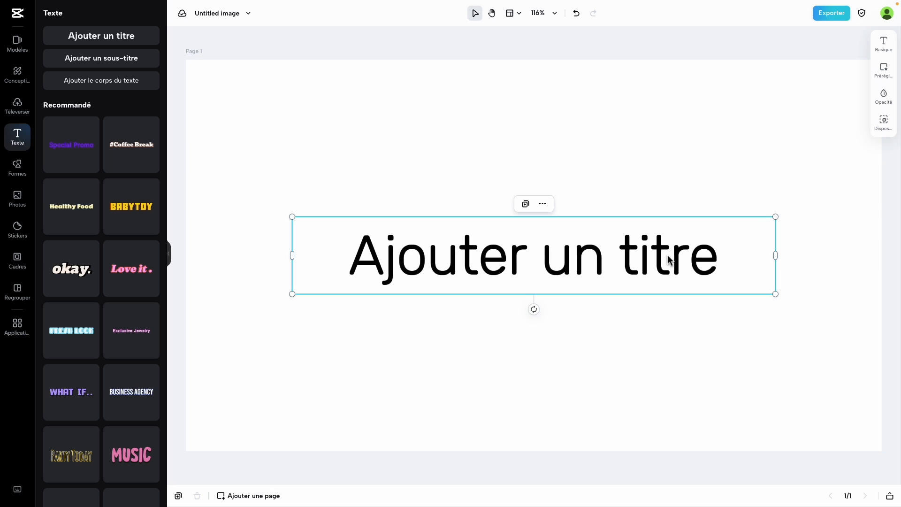
Replace the placeholder title text on the page with "Toptutoweb"
left_click(709, 266)
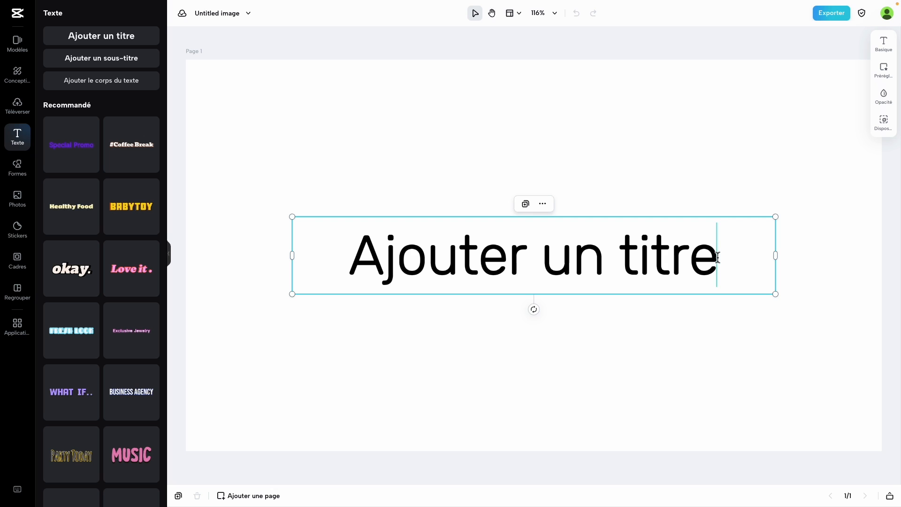
key("BackSpace")
key("BackSpace")
key("BackSpace")
key("BackSpace")
key("BackSpace")
key("BackSpace")
key("BackSpace")
key("BackSpace")
key("BackSpace")
key("BackSpace")
key("BackSpace")
key("BackSpace")
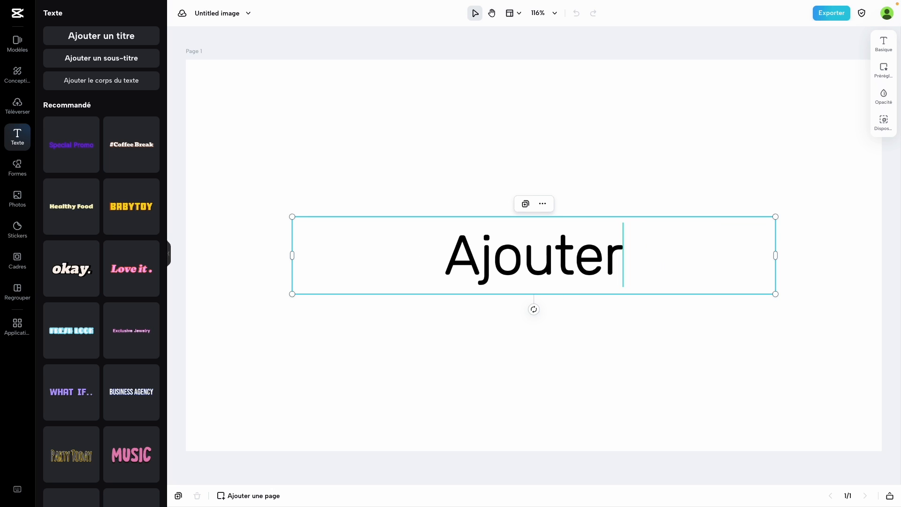
key("BackSpace")
key("BackSpace")
key("BackSpace")
key("BackSpace")
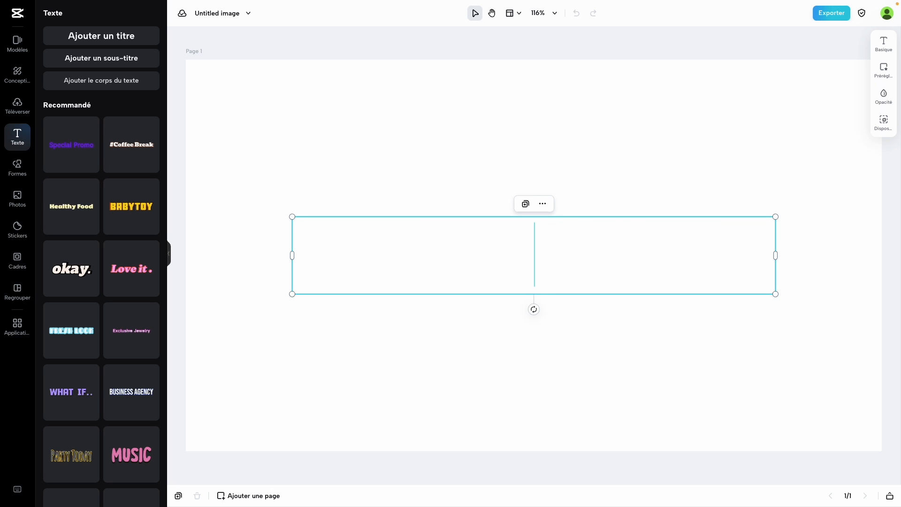
type("Toptutoweb")
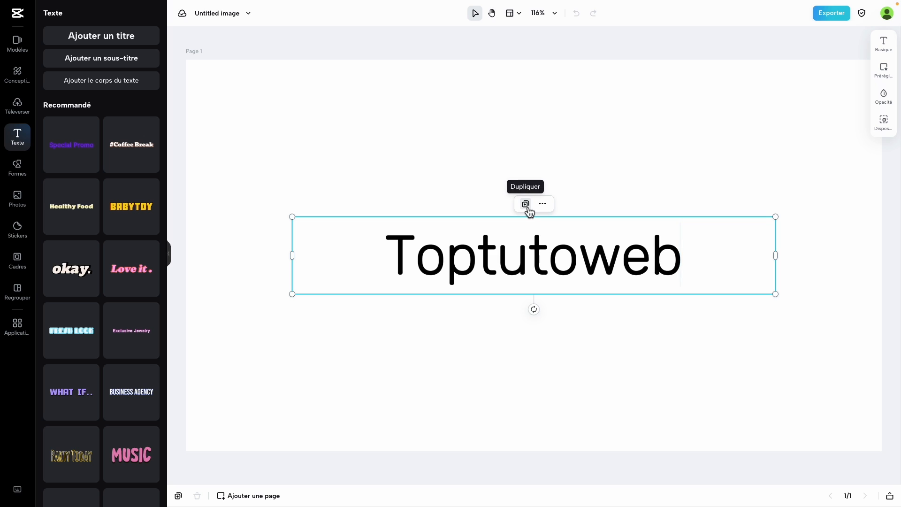
Try duplicating the title and placing the copy above the original, and undo the duplication
left_click(527, 207)
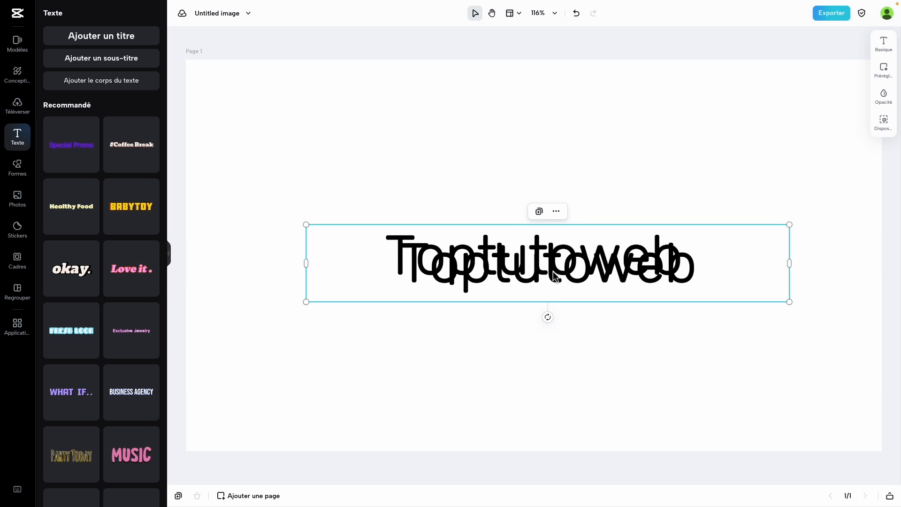
left_click_drag(552, 265, 549, 187)
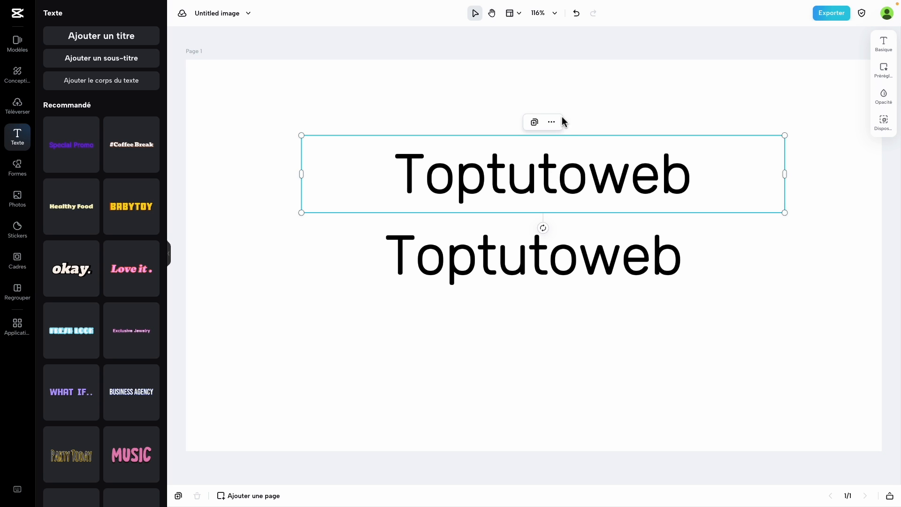
left_click(576, 13)
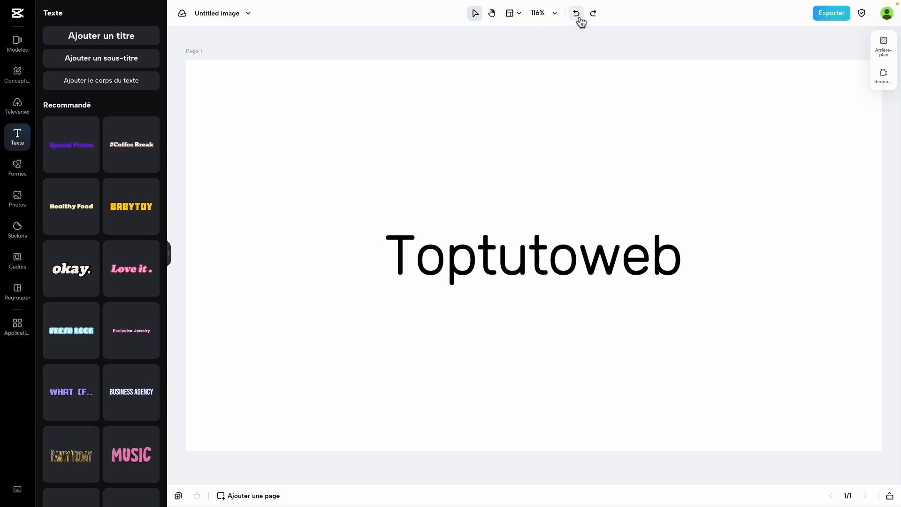
Narrow the title's text box from its right side so it fits the word more closely
left_click(776, 266)
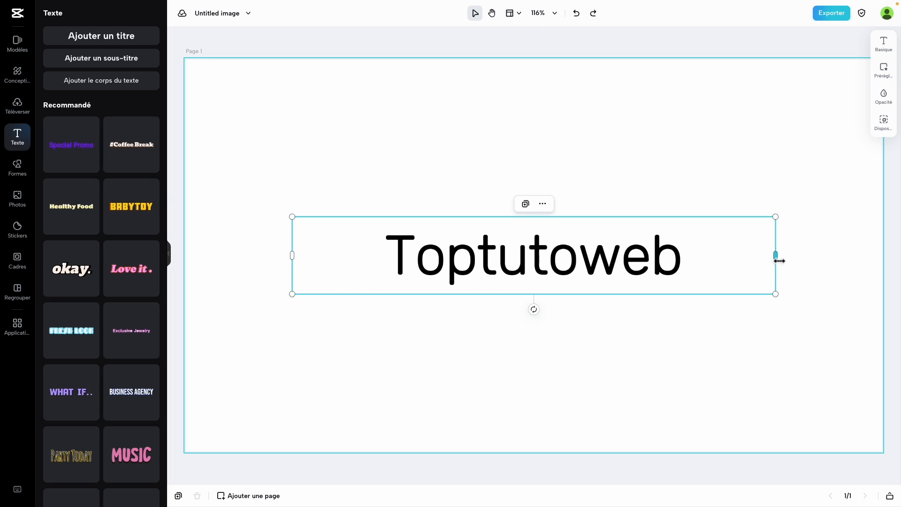
left_click_drag(778, 258, 676, 256)
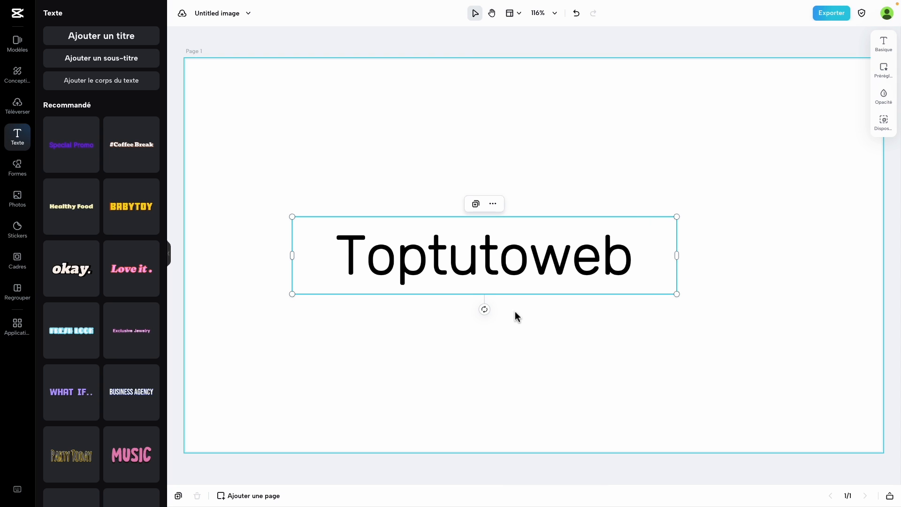
mouse_move(484, 309)
left_mouse_down()
mouse_move(494, 307)
mouse_move(484, 309)
left_mouse_up()
Set the title's font to Thrive and its size to 18
left_click(883, 45)
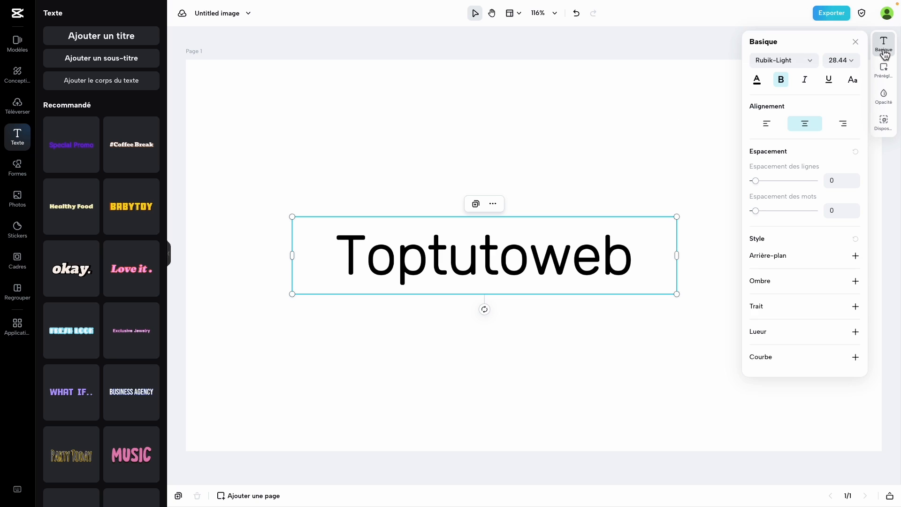
left_click(814, 66)
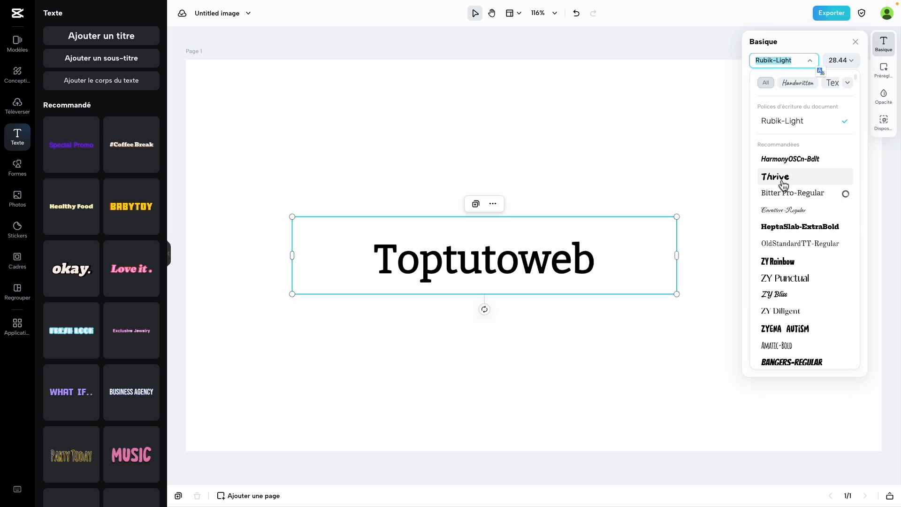
left_click(781, 178)
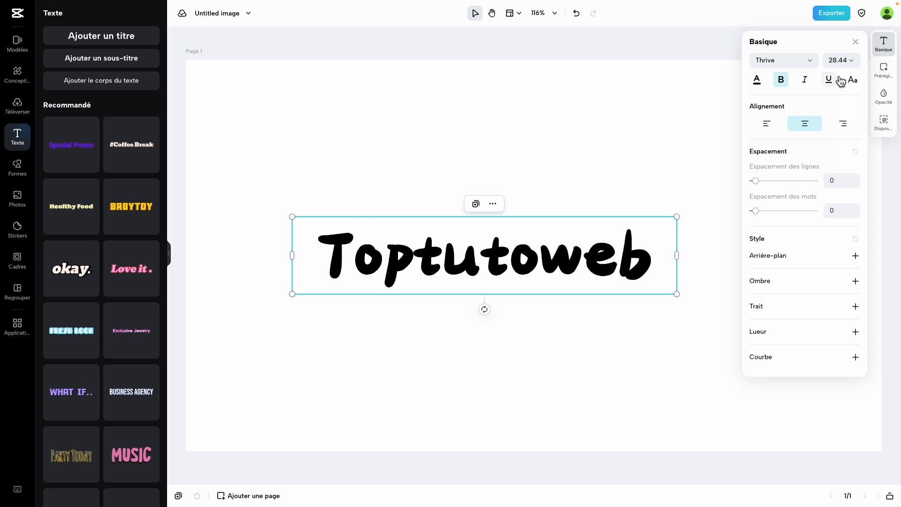
left_click(850, 62)
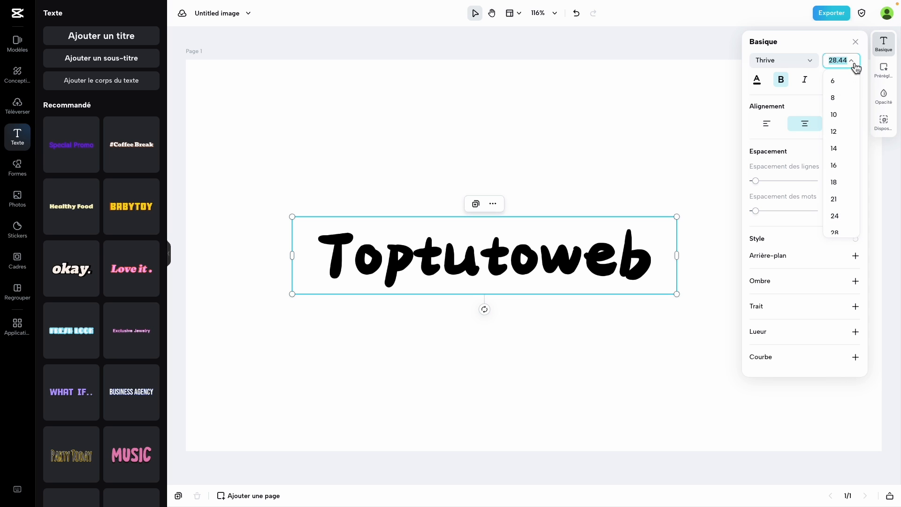
left_click(834, 183)
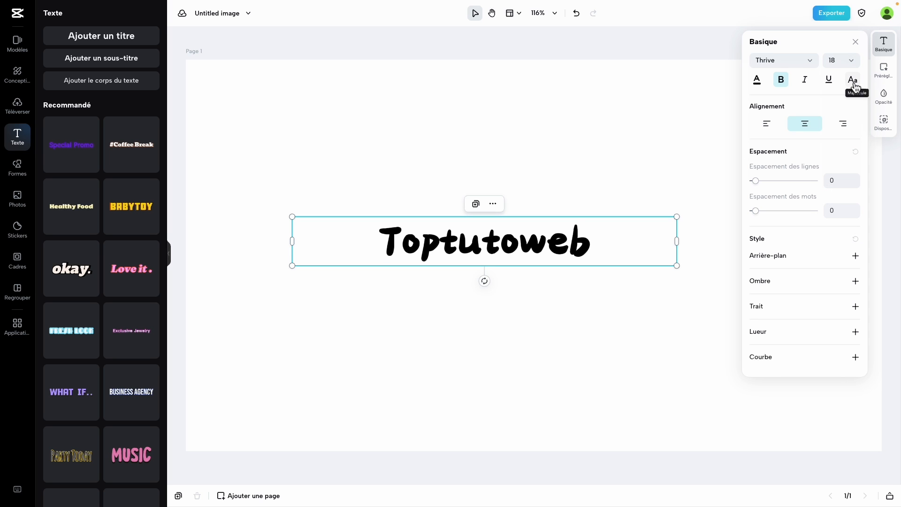
Colour the title red and format it as bold italic uppercase text
left_click(757, 80)
left_click(765, 196)
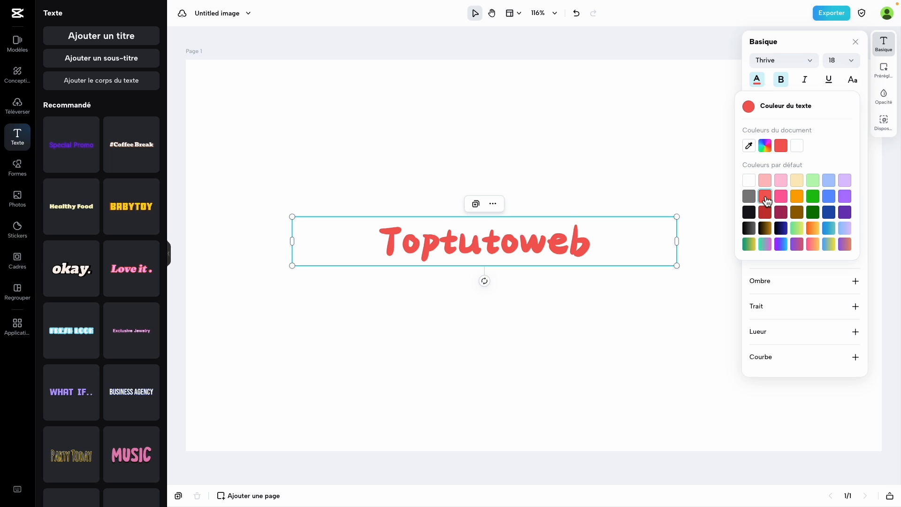
left_click(790, 89)
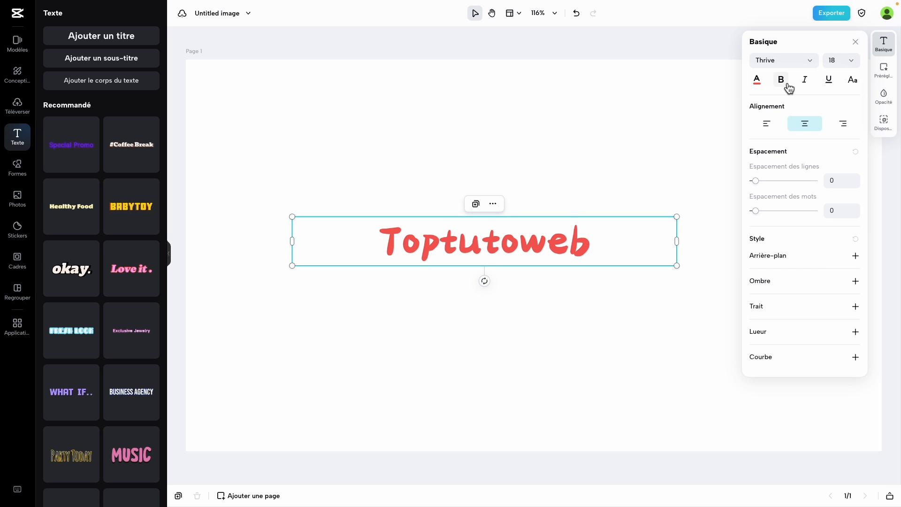
left_click(790, 89)
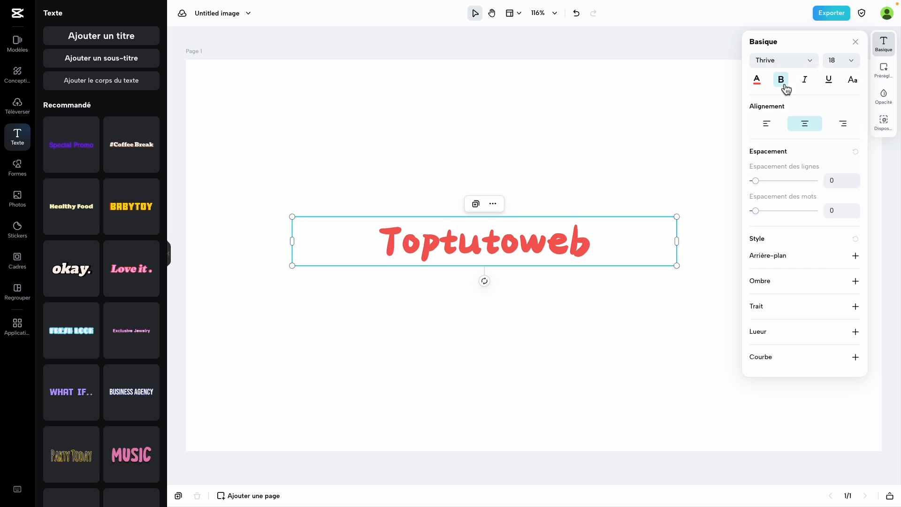
left_click(811, 88)
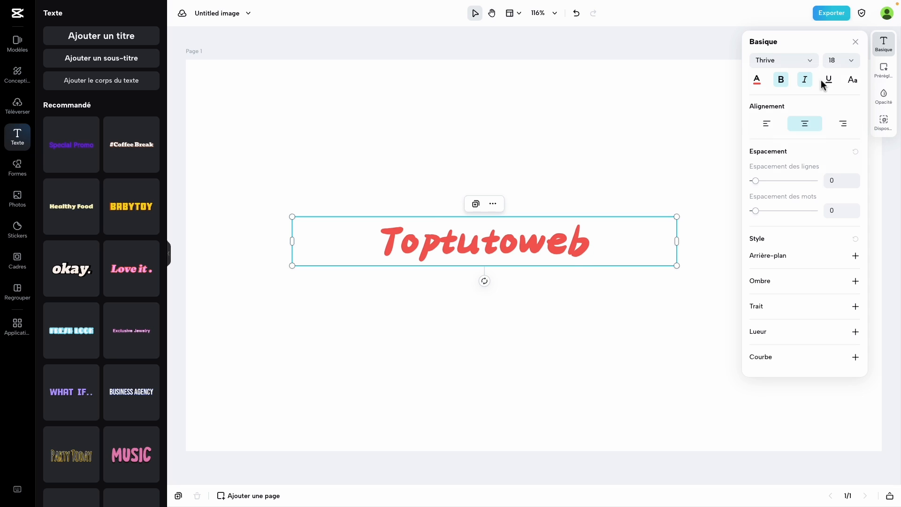
left_click(853, 80)
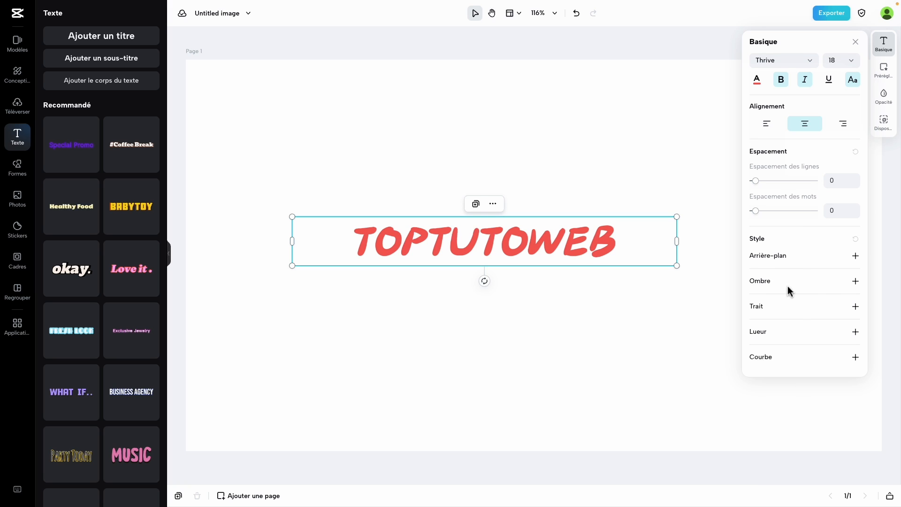
Add a shadow to the title and colour it grey 808080
left_click(855, 281)
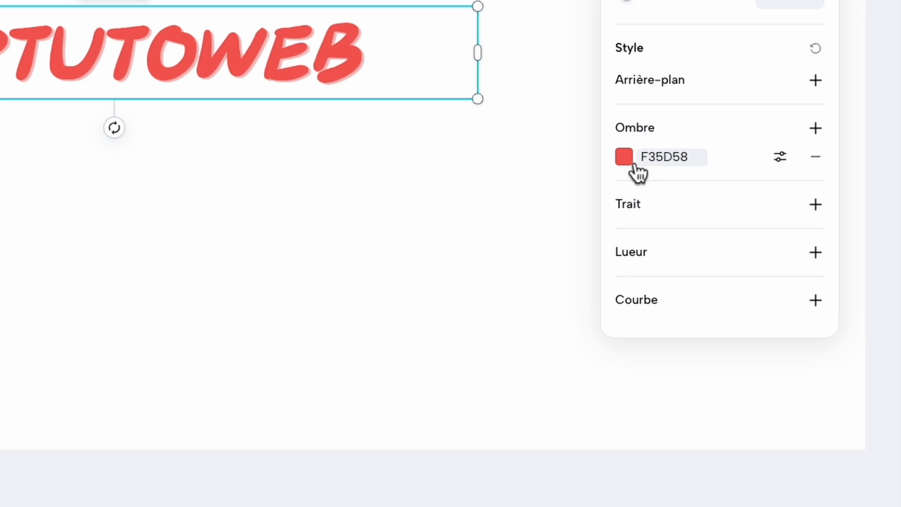
left_click(633, 165)
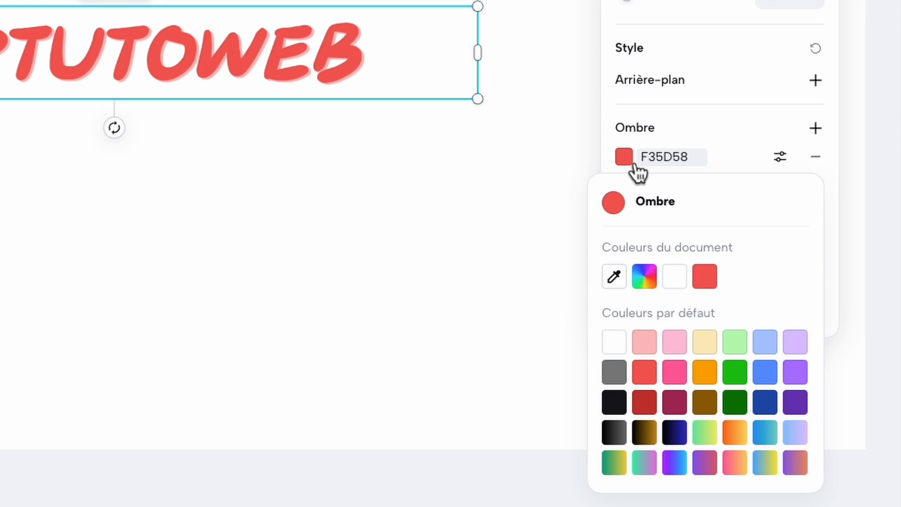
left_click(618, 412)
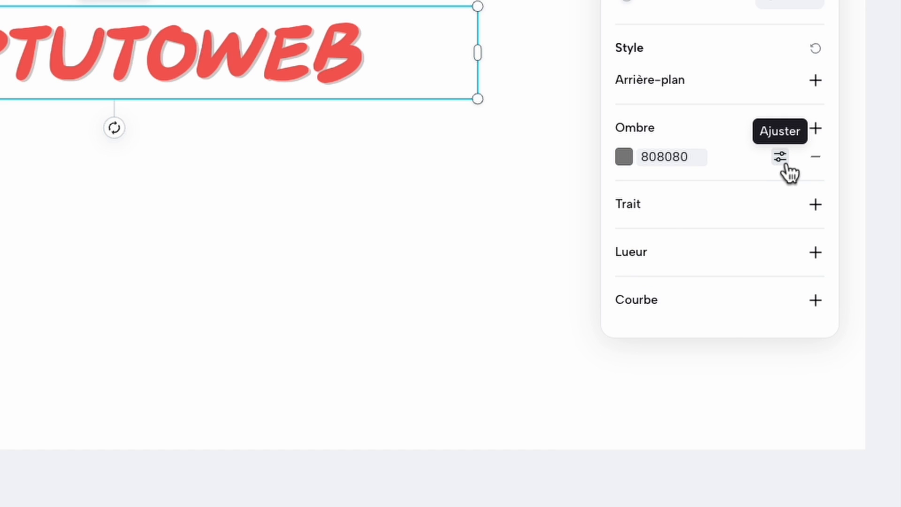
Adjust the title's shadow to opacity 75, distance 13 and angle -121
left_click(780, 157)
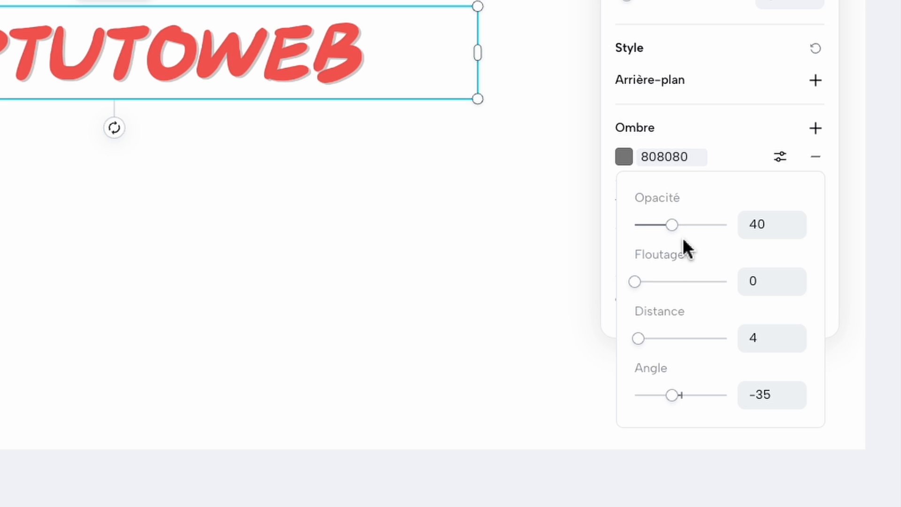
left_click_drag(680, 233, 711, 231)
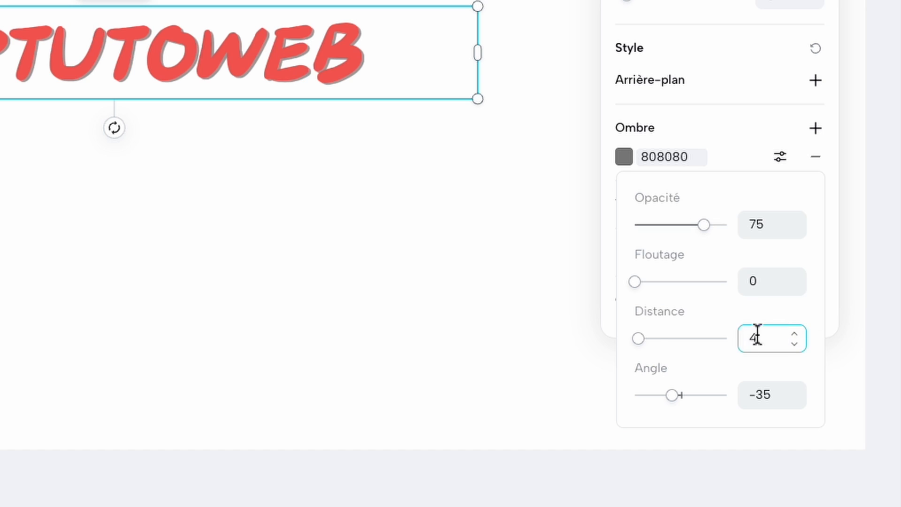
left_click(647, 339)
left_click_drag(653, 348, 653, 347)
left_click_drag(679, 398, 649, 398)
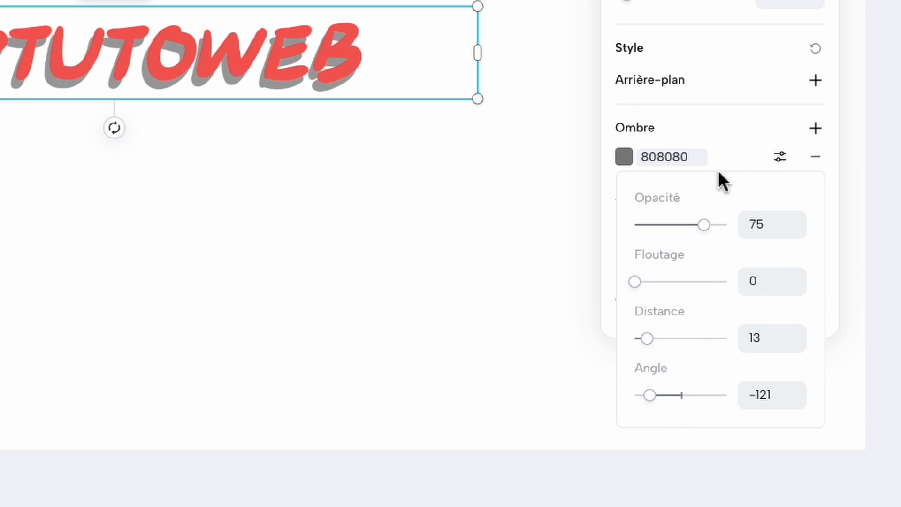
left_click(729, 141)
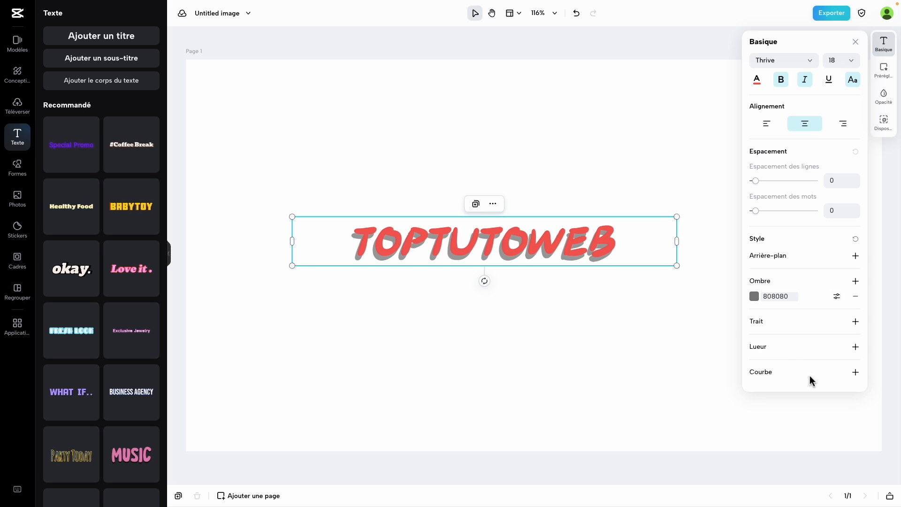
Try the curve effect on the title, reduce its value to -1, and remove it
left_click(855, 372)
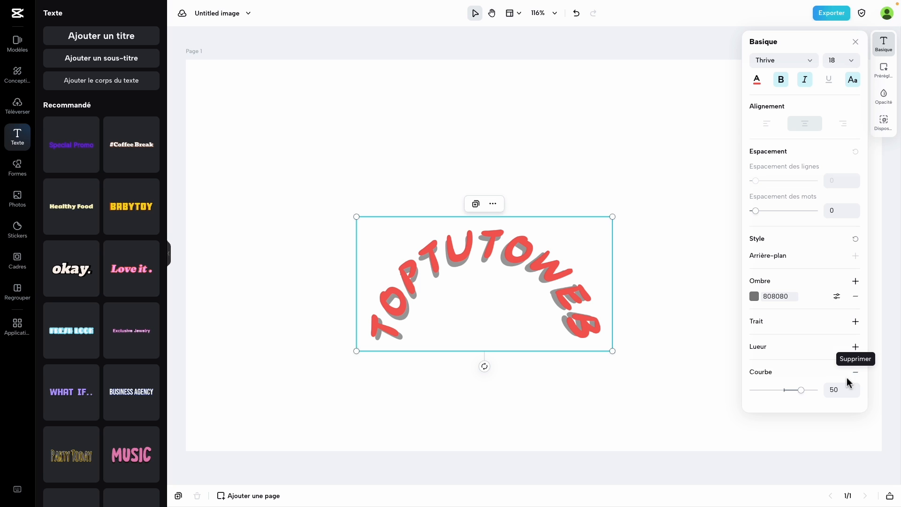
left_click_drag(805, 392, 784, 400)
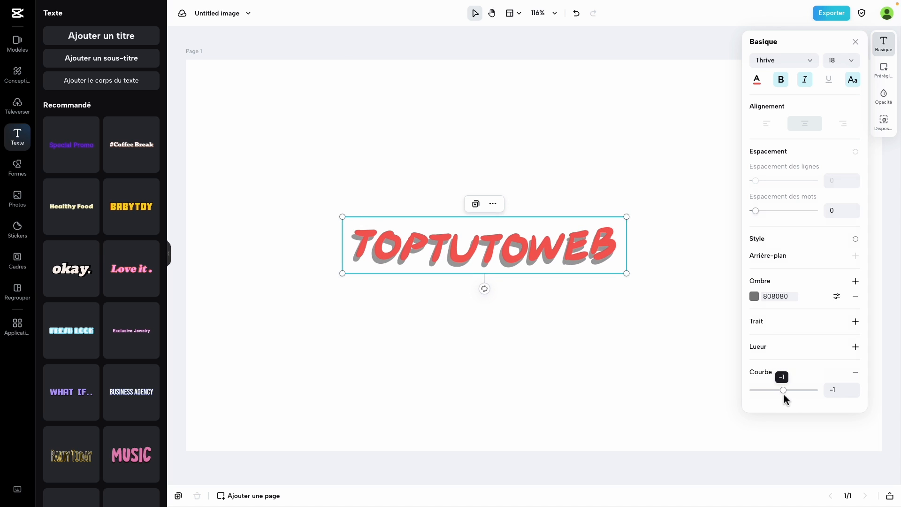
left_click(856, 374)
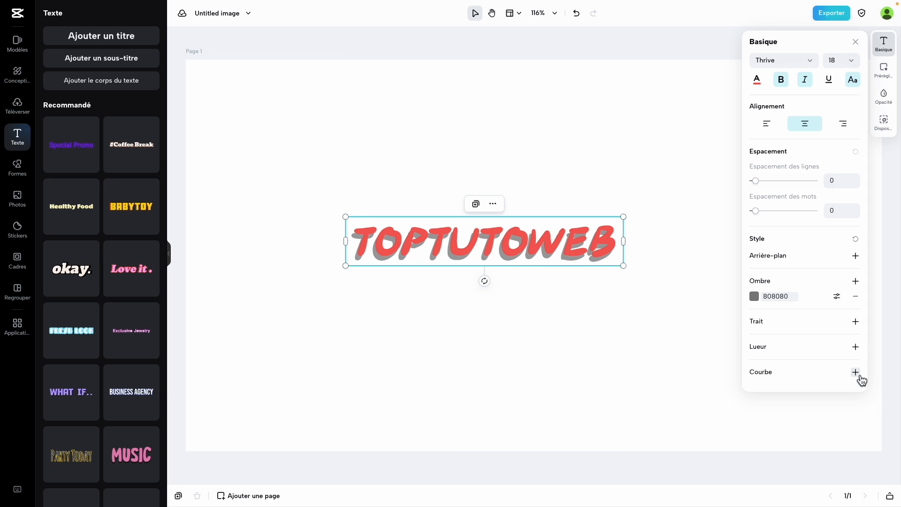
Look over the title's style presets, opacity setting and layout options for layers, alignment, size, position and rotation
left_click(855, 42)
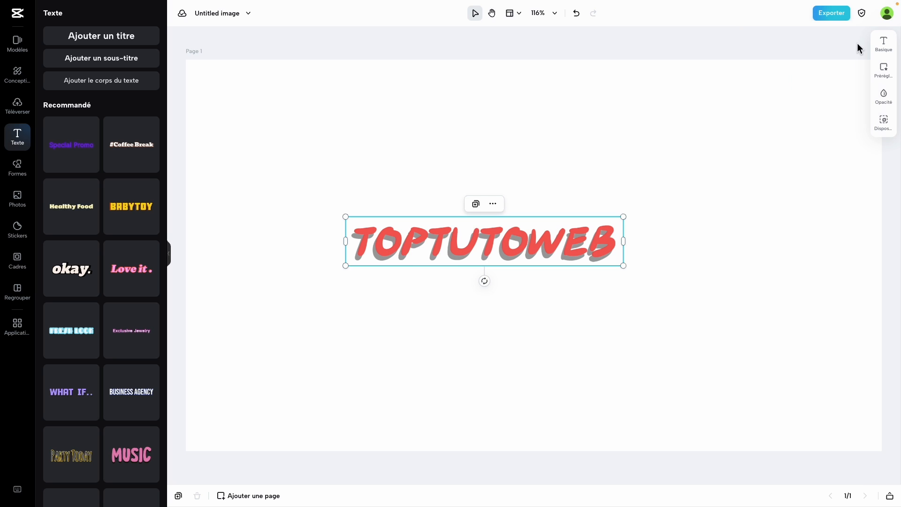
left_click(885, 71)
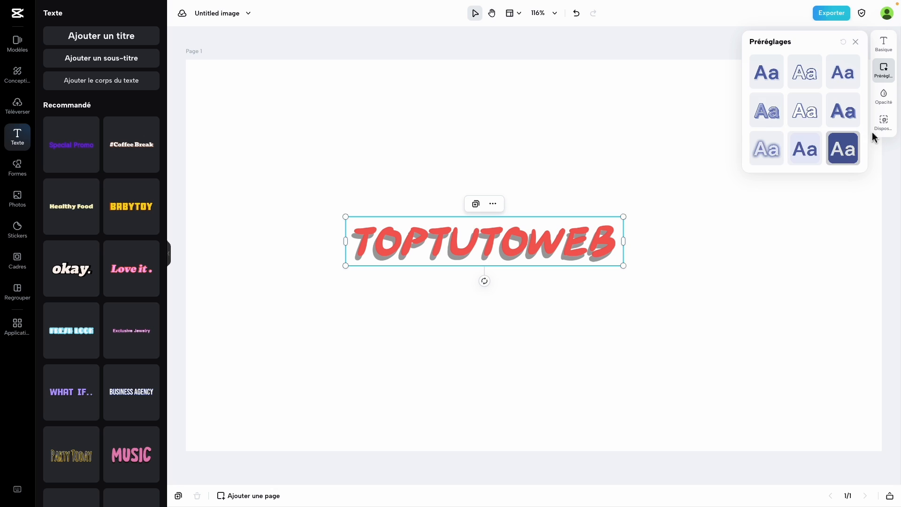
left_click(888, 98)
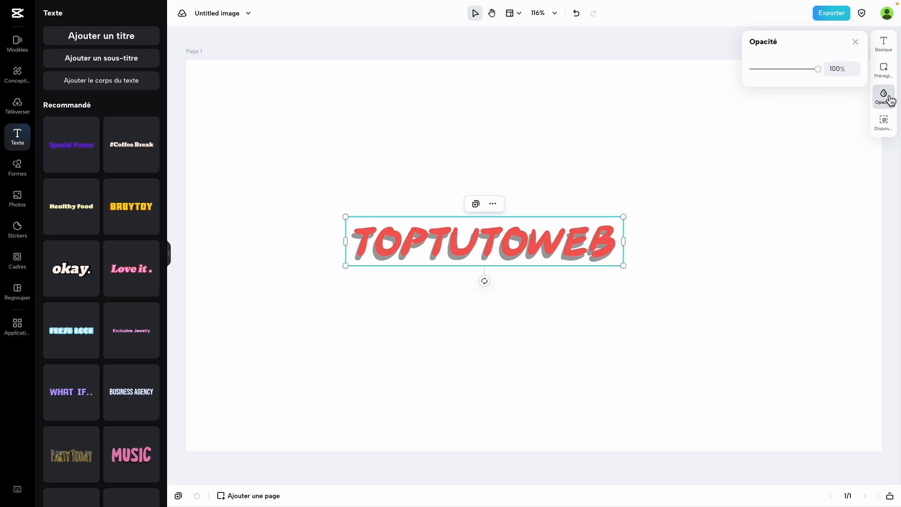
mouse_move(817, 70)
left_mouse_down()
mouse_move(766, 74)
mouse_move(835, 75)
left_mouse_up()
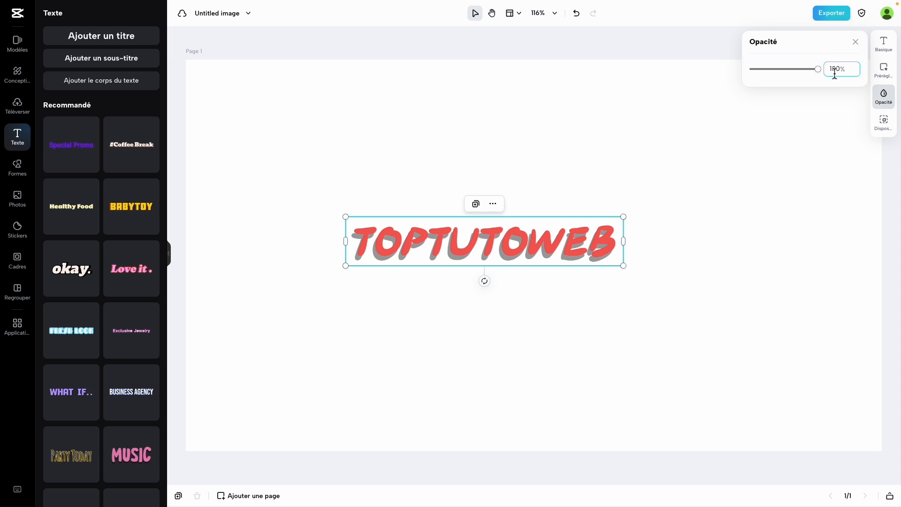
left_click(886, 127)
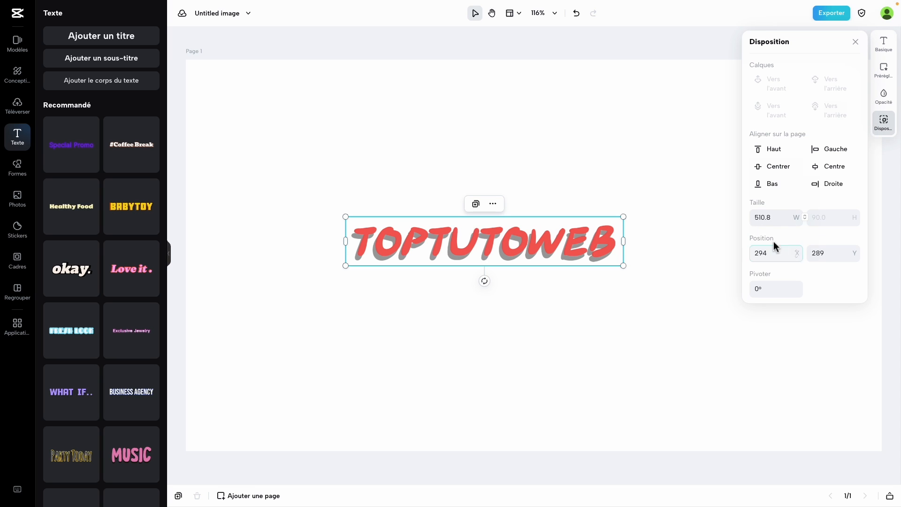
left_click(882, 127)
Move the title up and slightly to the right on the page
left_click_drag(538, 255, 557, 210)
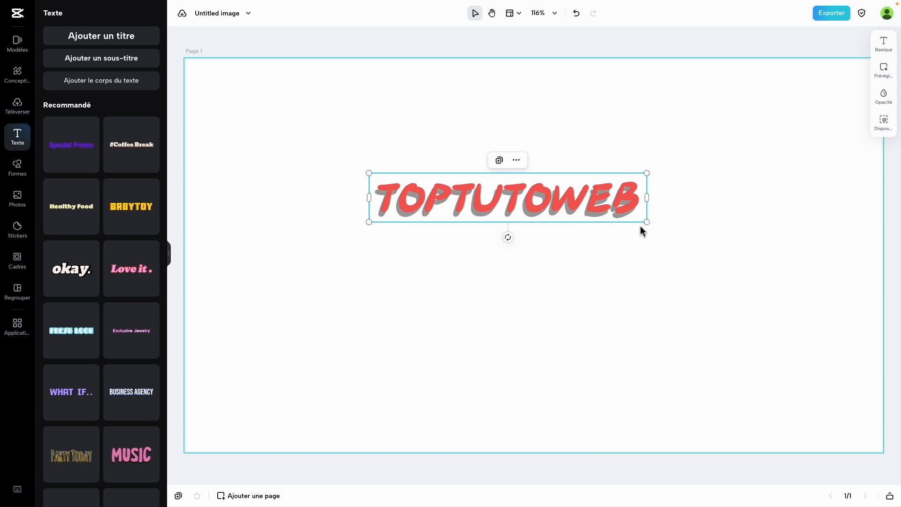
Enlarge the title to about 561 wide, rotate it about 16° clockwise, and look through the text presets
left_click_drag(648, 223, 669, 257)
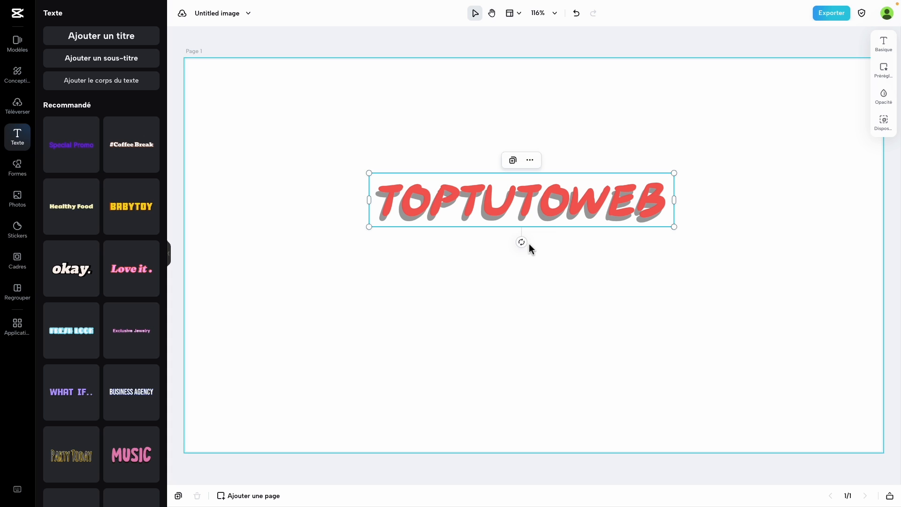
mouse_move(522, 243)
left_mouse_down()
mouse_move(495, 233)
mouse_move(512, 242)
left_mouse_up()
scroll(118, 238, "down", 15)
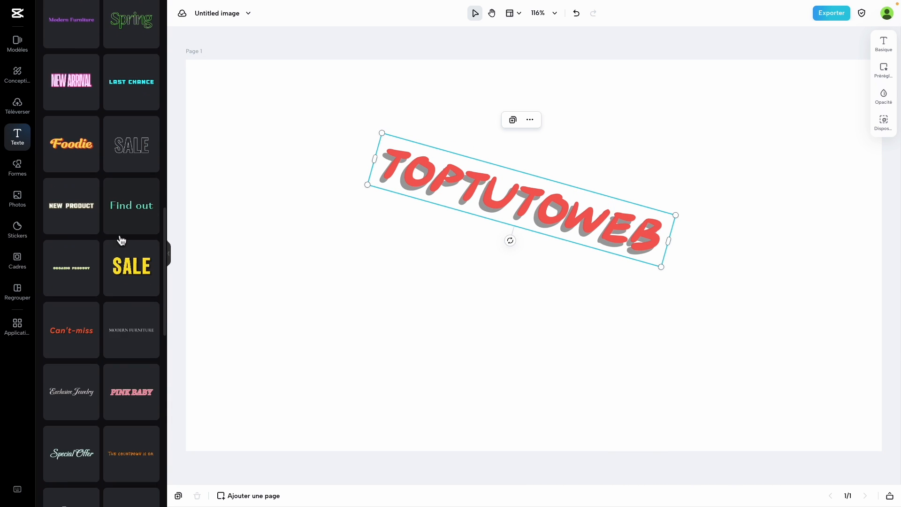
scroll(121, 240, "up", 15)
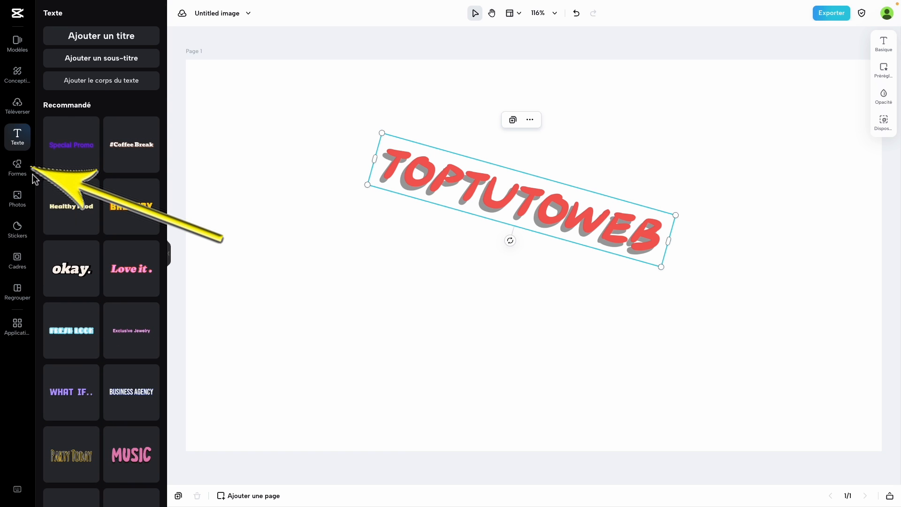
Add a many-pointed starburst shape over the start of the title and fill it with the 90° linear gradient #000000 to #3533cd
left_click(17, 166)
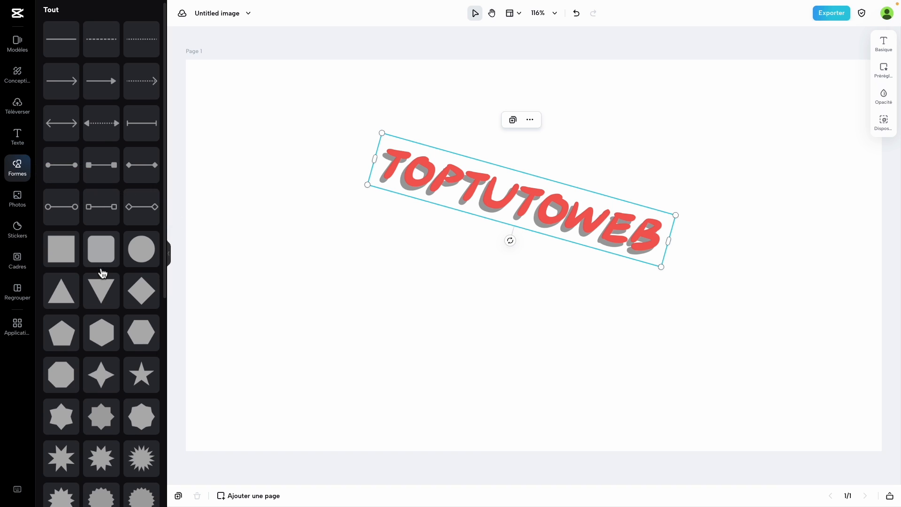
scroll(101, 275, "down", 5)
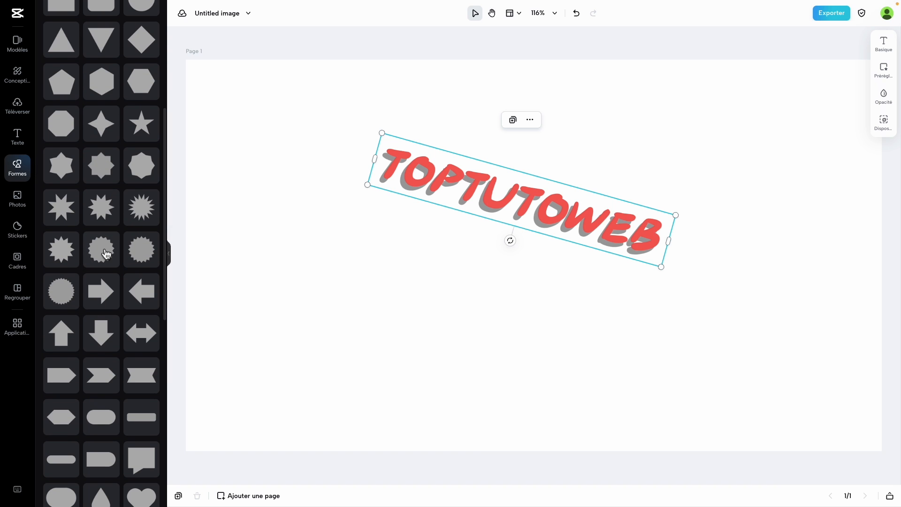
left_click_drag(106, 254, 435, 173)
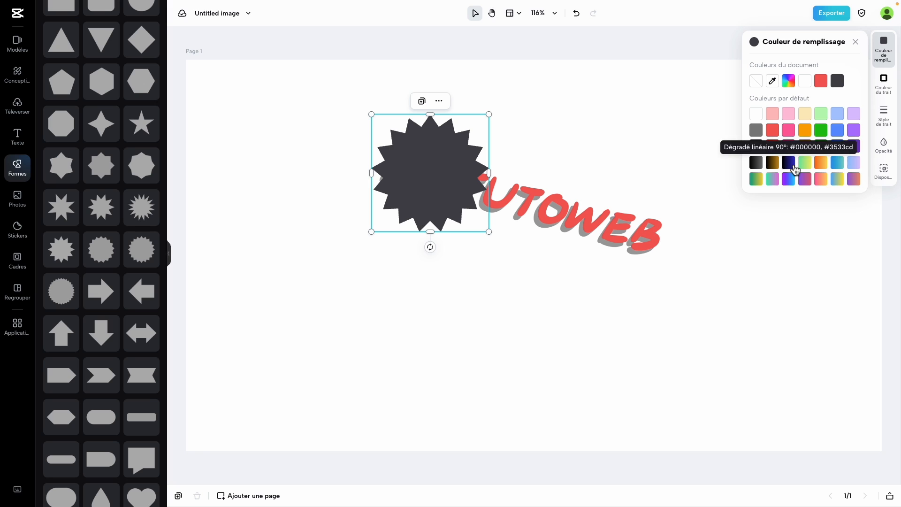
left_click(794, 165)
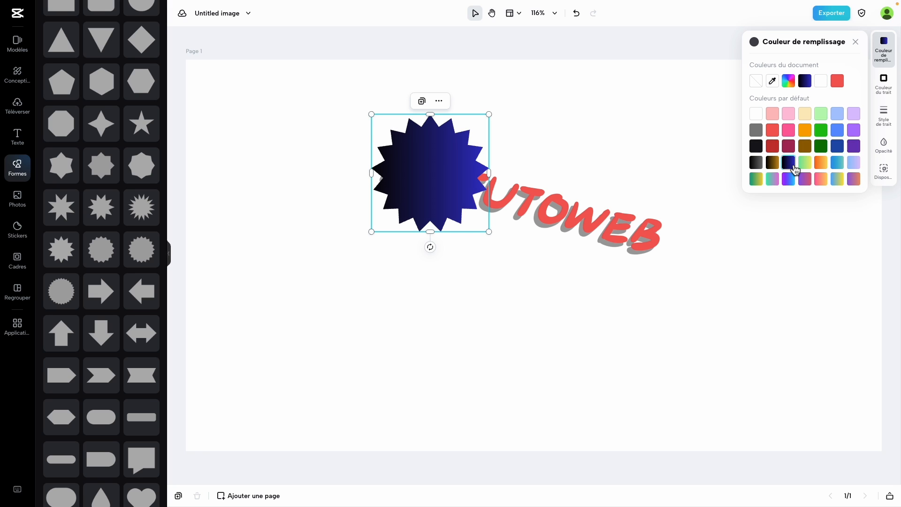
Give the starburst a solid bright yellow outline, #f3ff08
left_click(890, 96)
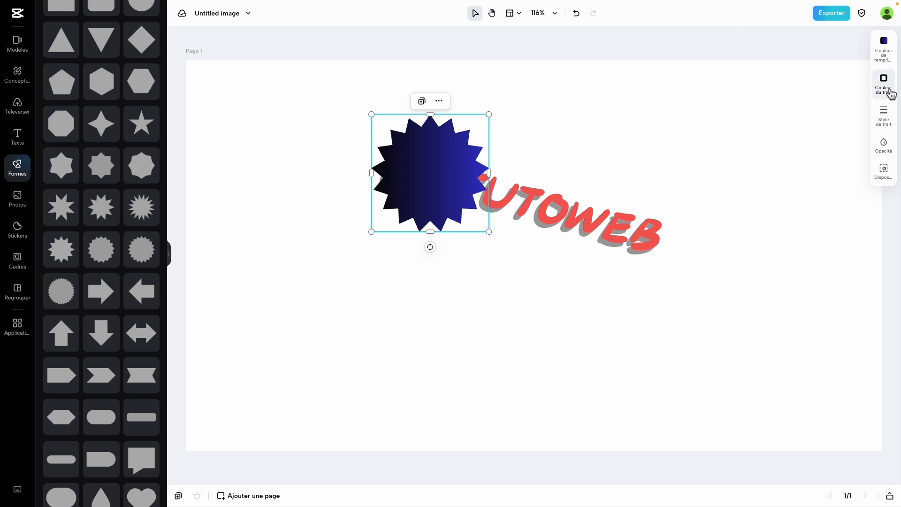
left_click(890, 94)
left_click(772, 81)
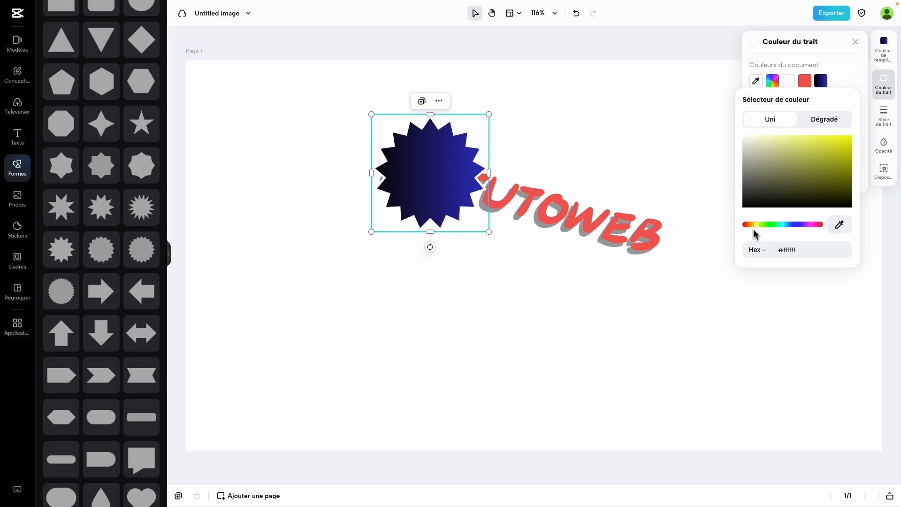
left_click(757, 224)
left_click(845, 145)
left_click_drag(847, 149, 849, 137)
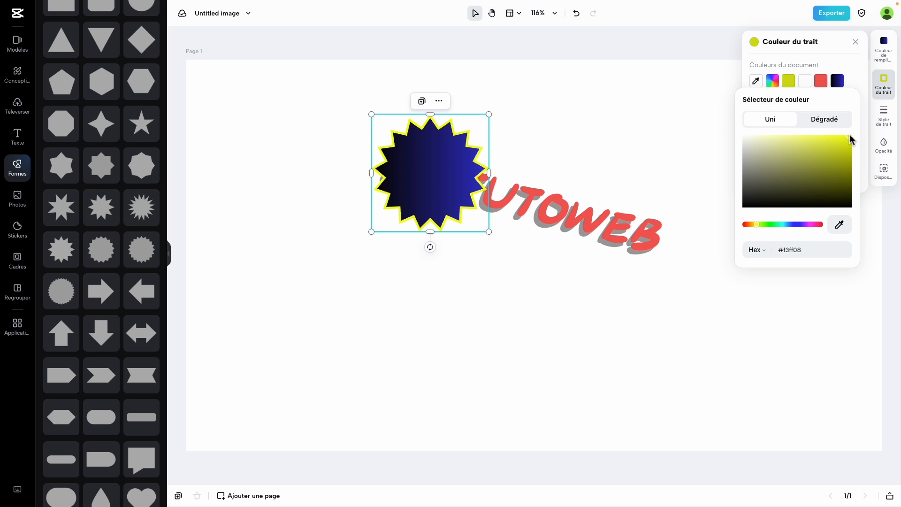
left_click(817, 249)
left_click(855, 42)
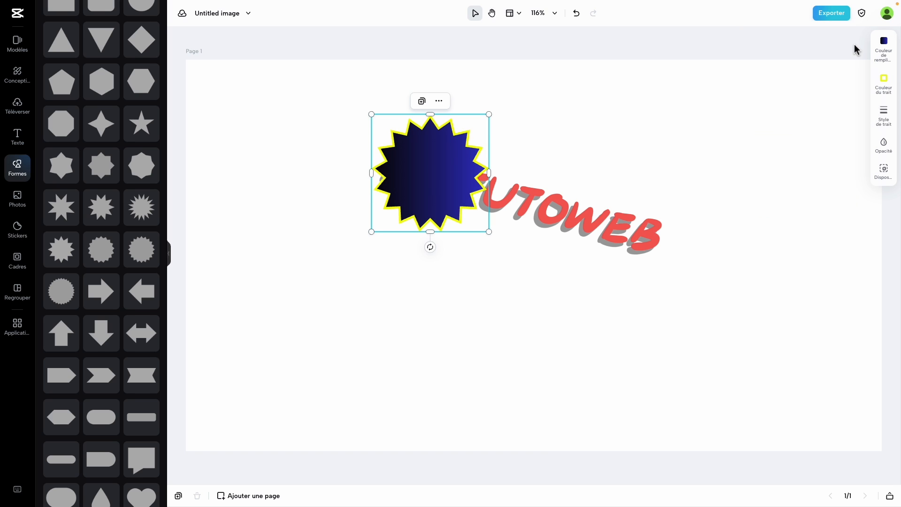
Round the starburst's corners to a radius of 20 and thicken its outline slightly
left_click(888, 120)
left_click_drag(749, 80, 763, 80)
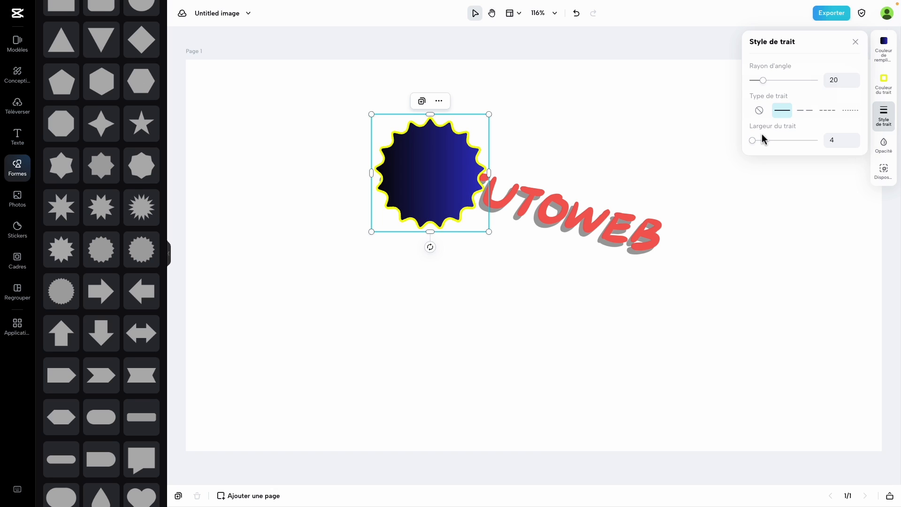
mouse_move(752, 140)
left_mouse_down()
mouse_move(768, 146)
mouse_move(751, 142)
left_mouse_up()
left_click(884, 147)
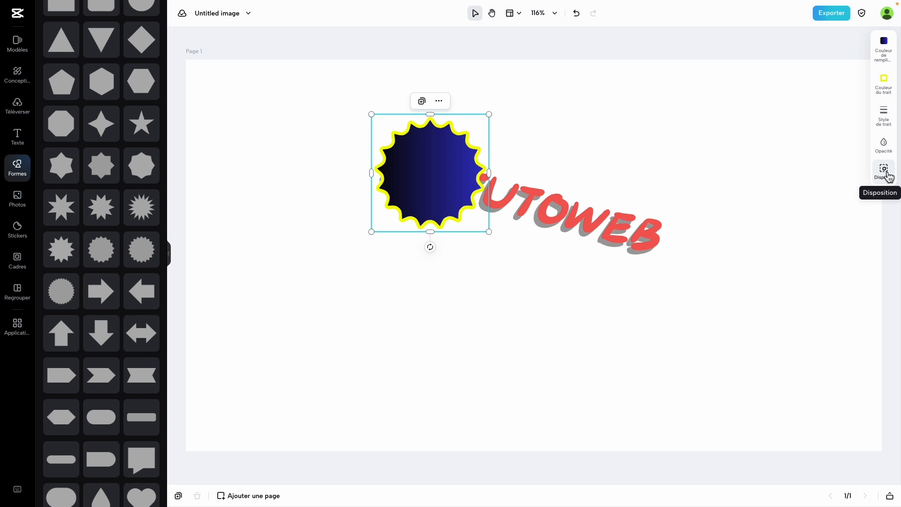
Move the starburst to about X 424, Y 157 and send it behind the title
left_click(886, 174)
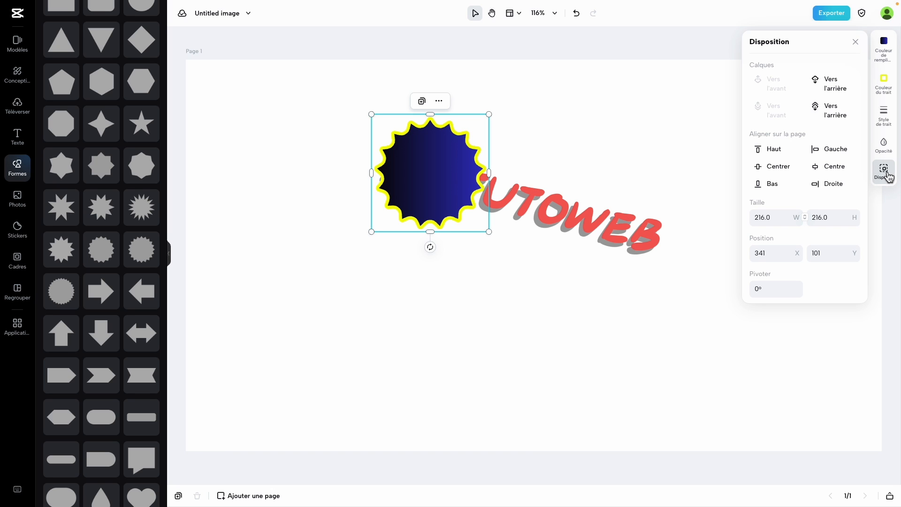
left_click_drag(416, 177, 460, 208)
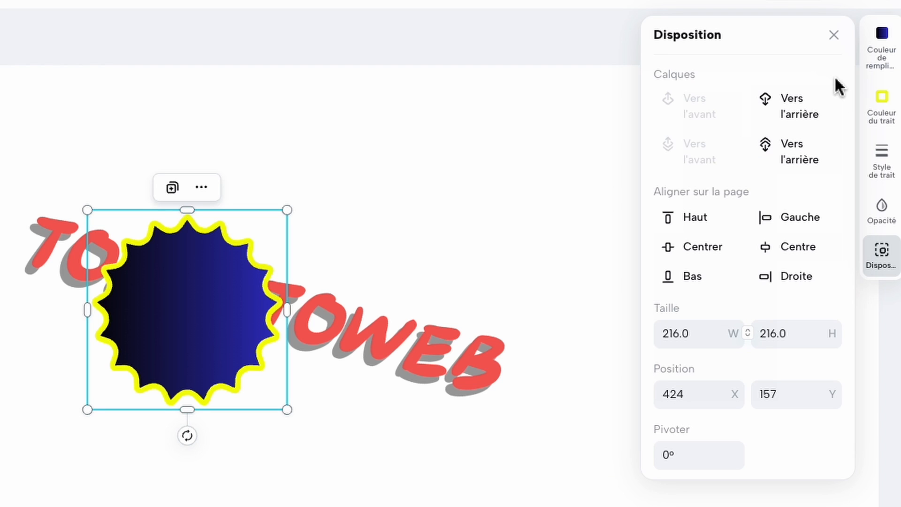
left_click(804, 112)
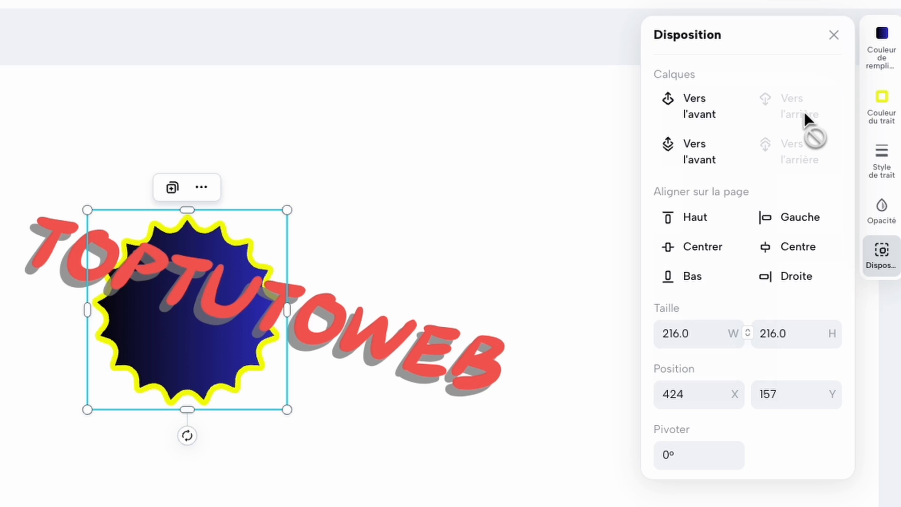
Try sending the title behind the starburst and bring it forward again
left_click(409, 373)
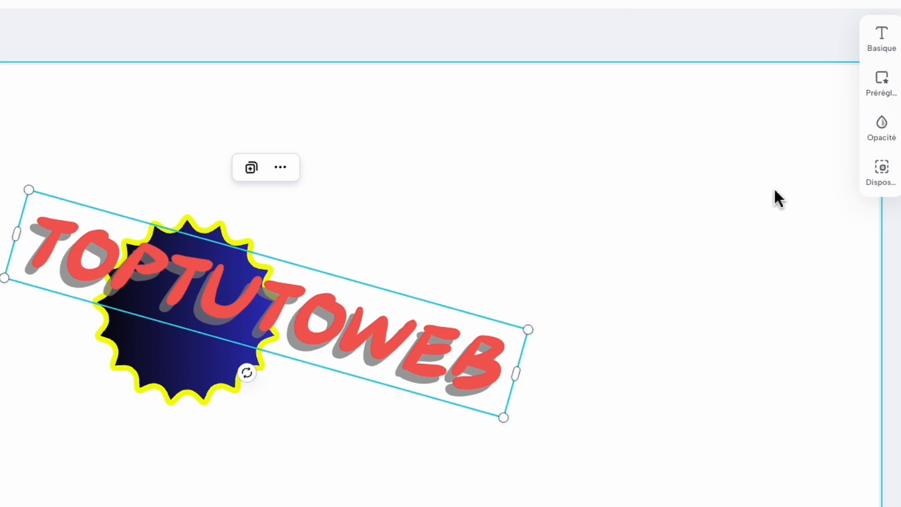
left_click(882, 173)
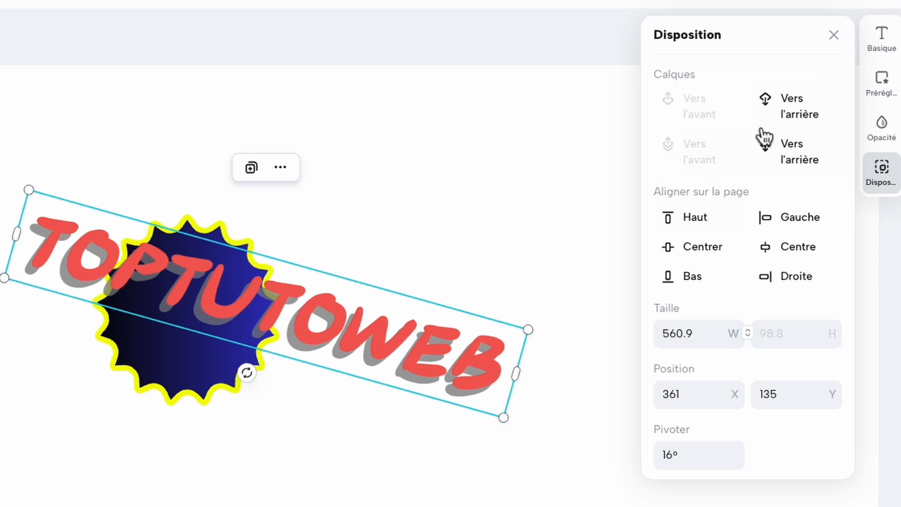
left_click(790, 106)
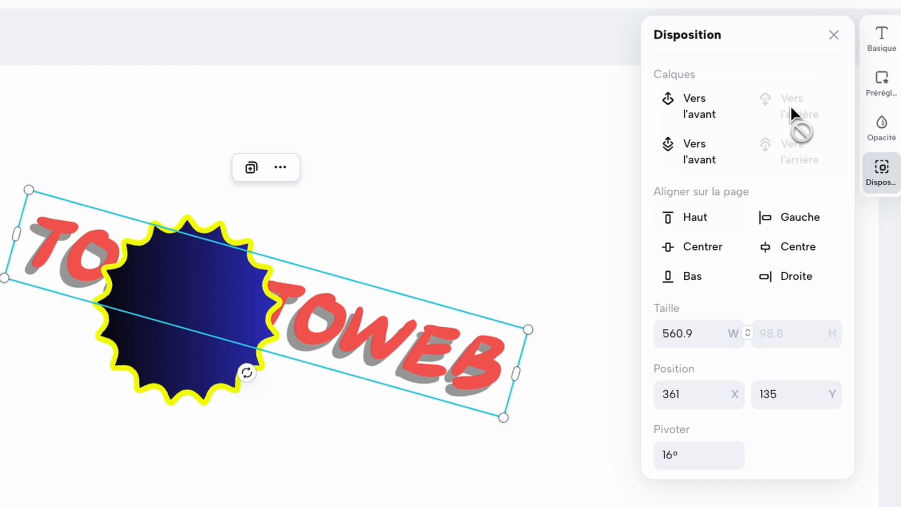
left_click(695, 102)
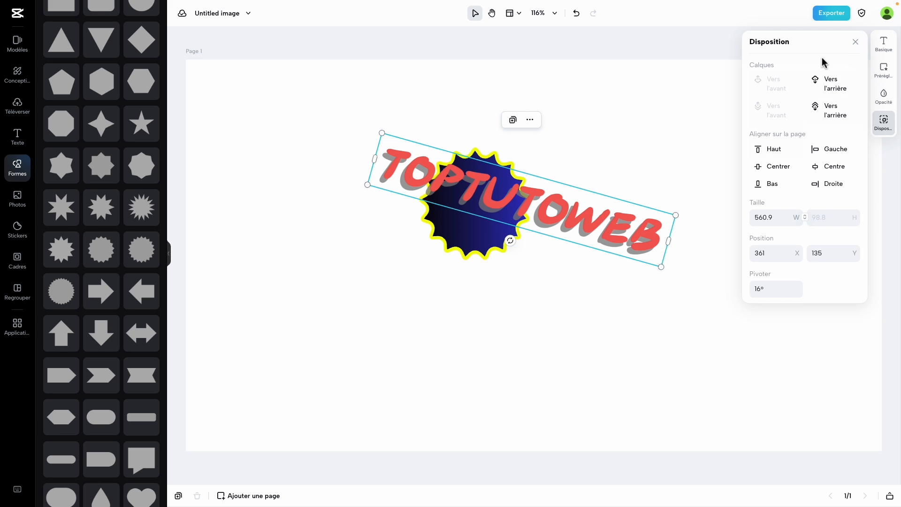
left_click(834, 35)
Deselect the title and display the design's layer list
left_click(828, 211)
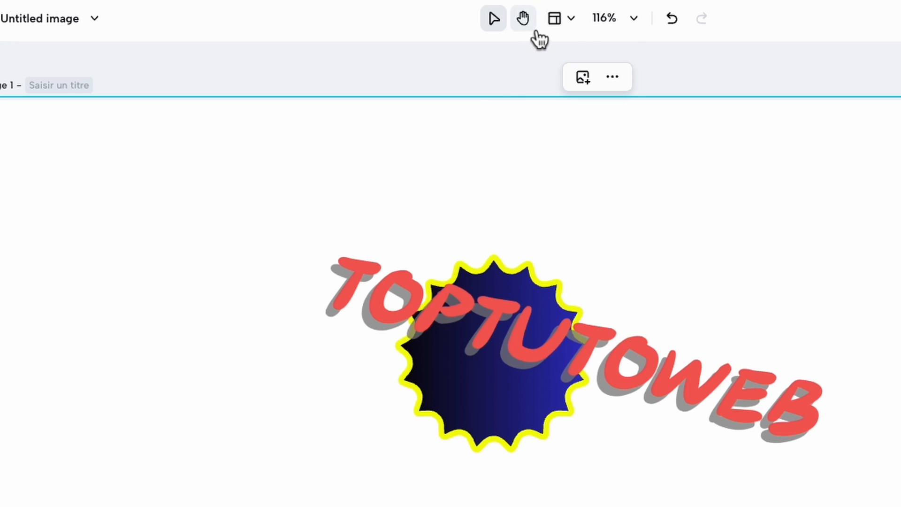
left_click(578, 30)
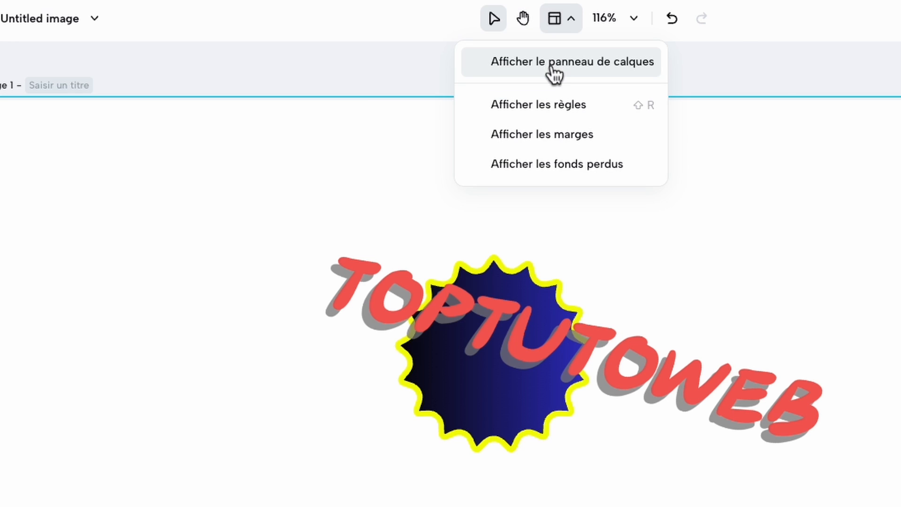
left_click(553, 70)
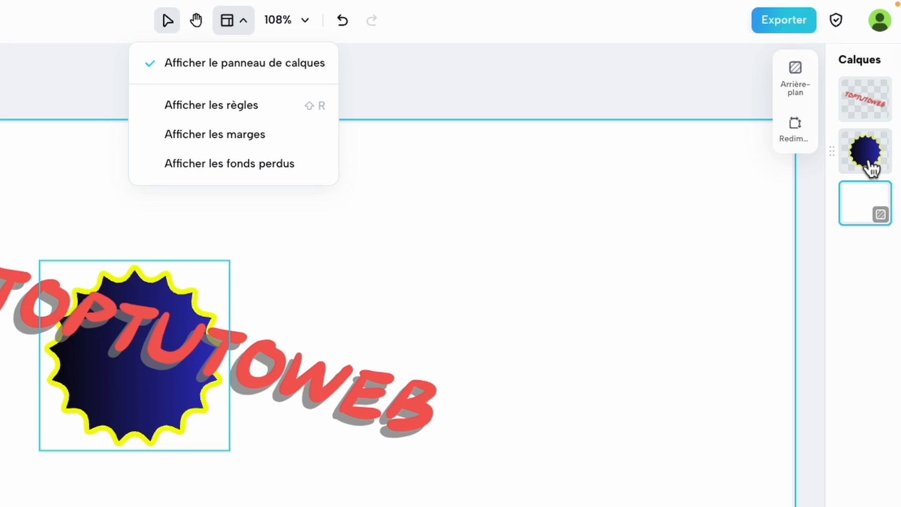
Reorder the starburst layer above the title and back below it, and hide the layer list
left_click_drag(872, 166, 869, 112)
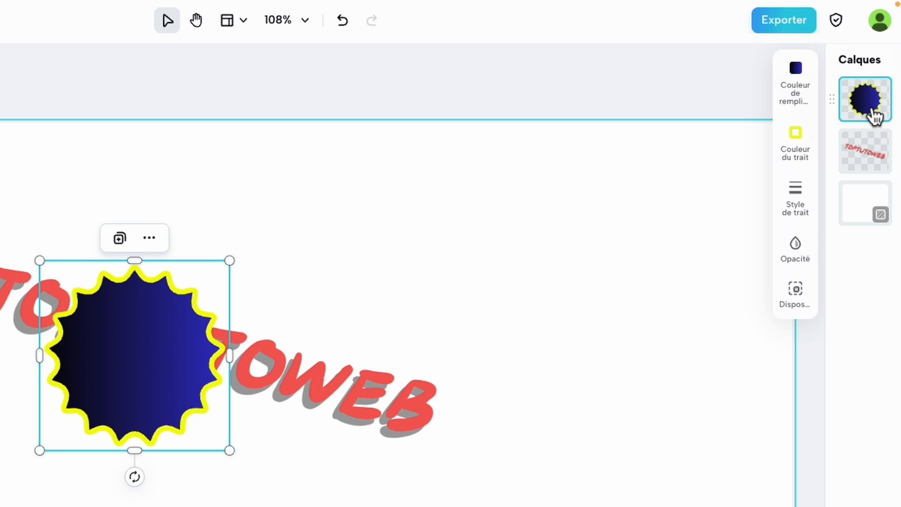
left_click_drag(875, 165, 874, 102)
left_click(861, 149)
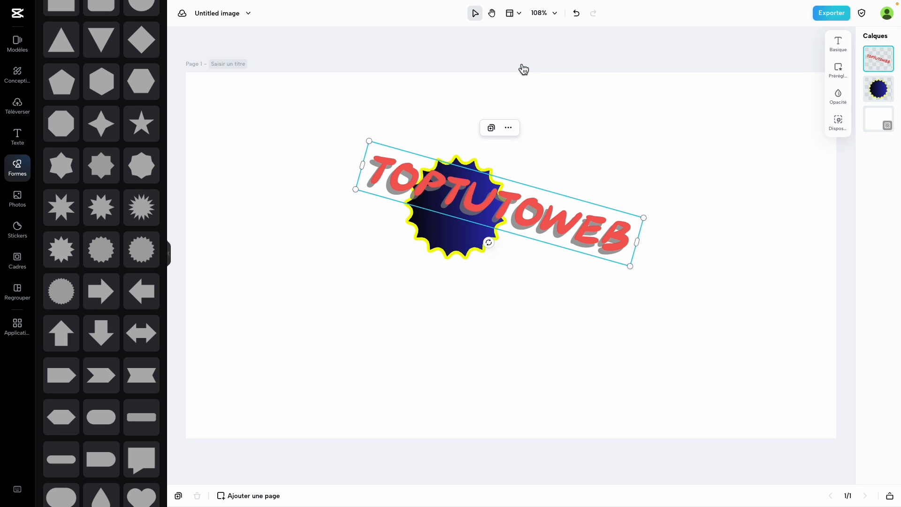
left_click(521, 19)
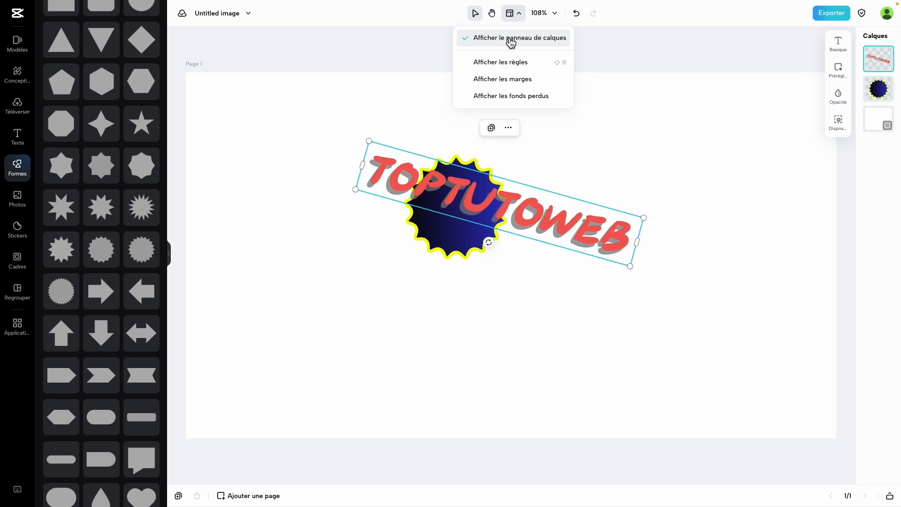
left_click(511, 39)
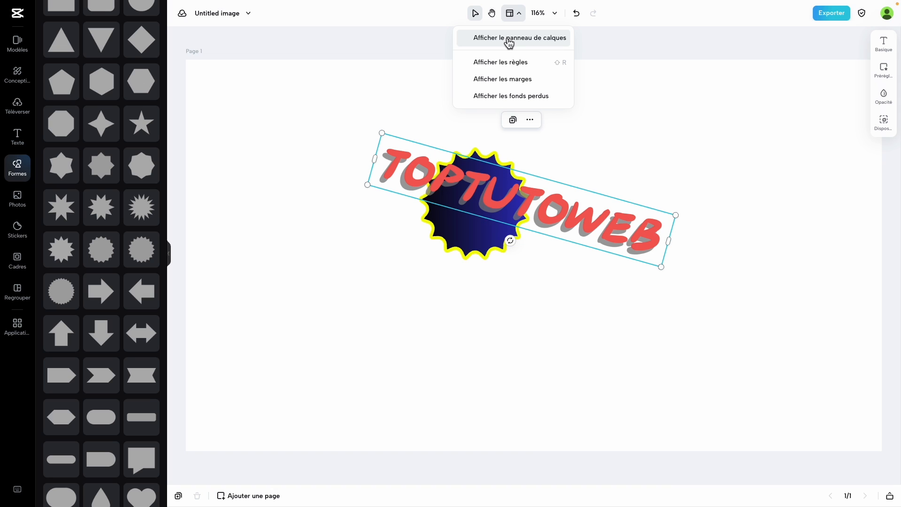
Search the stock photos for "dauphin" and place the photo of a dolphin rising from green water in the page's lower left
left_click(17, 200)
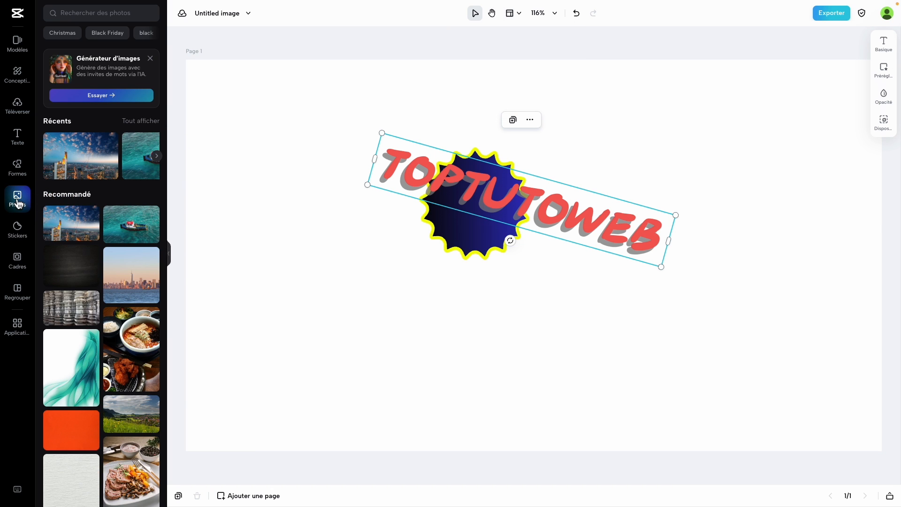
left_click(70, 15)
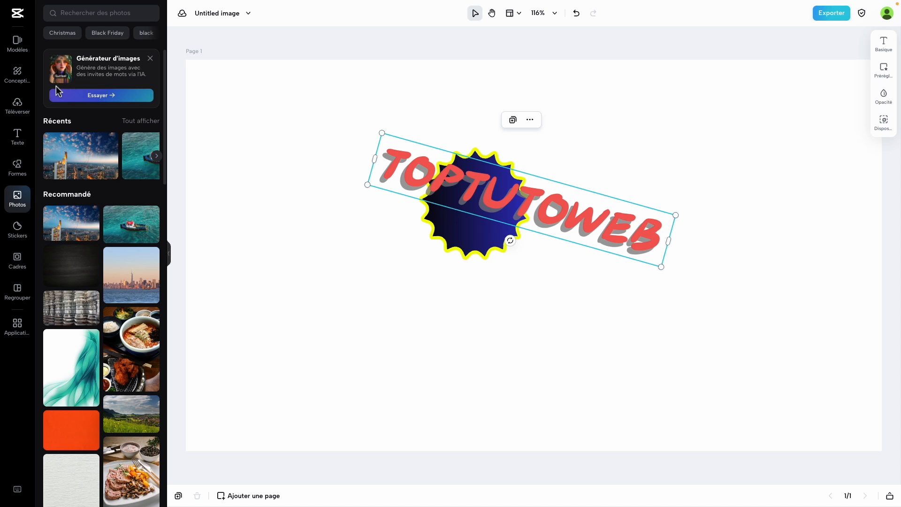
left_click(206, 26)
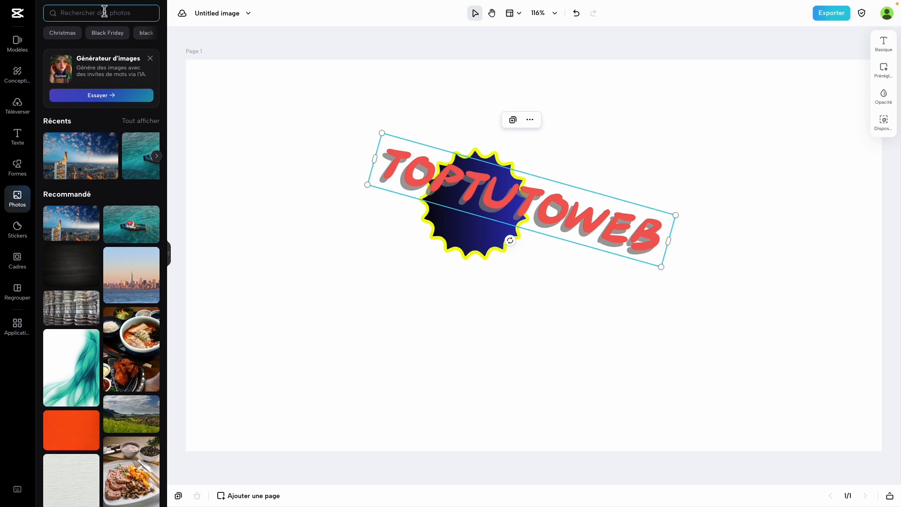
type("dauphin")
key("Return")
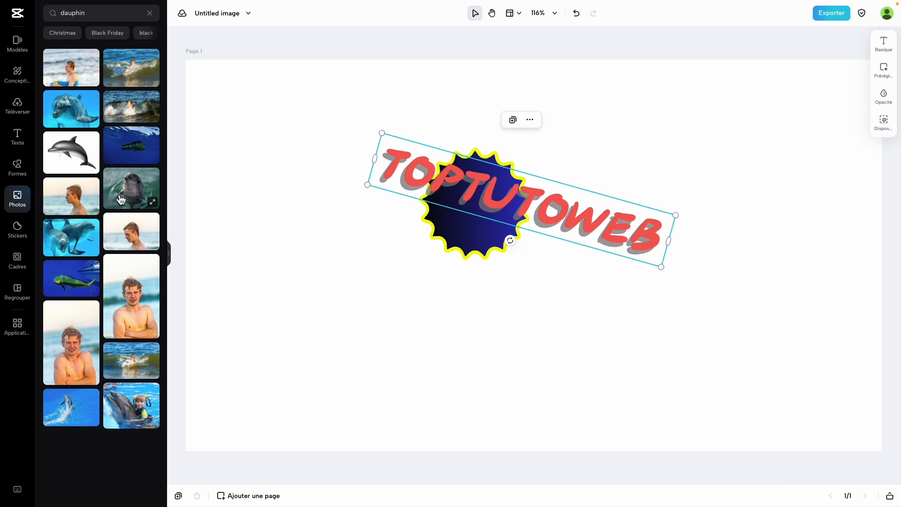
left_click_drag(122, 197, 286, 330)
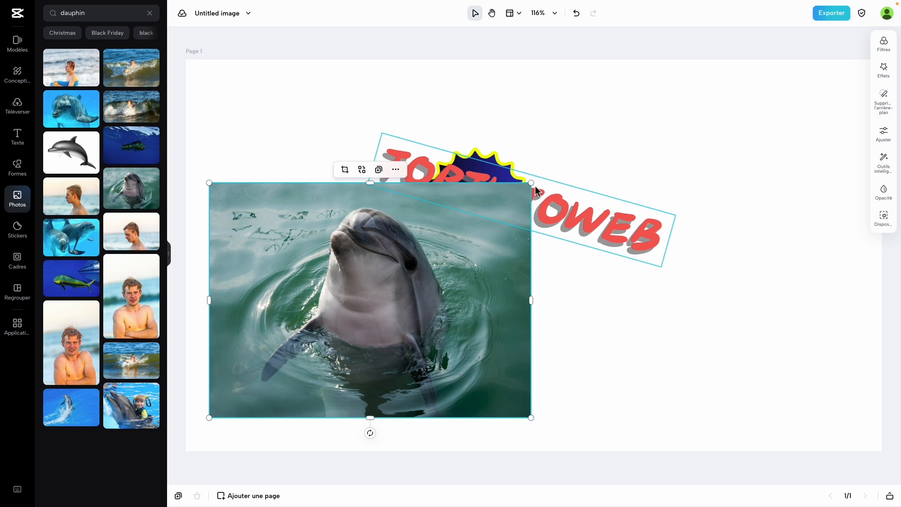
Shrink the dolphin photo to about two thirds, open its filters, and move it over the end of the title
left_click_drag(531, 182, 430, 294)
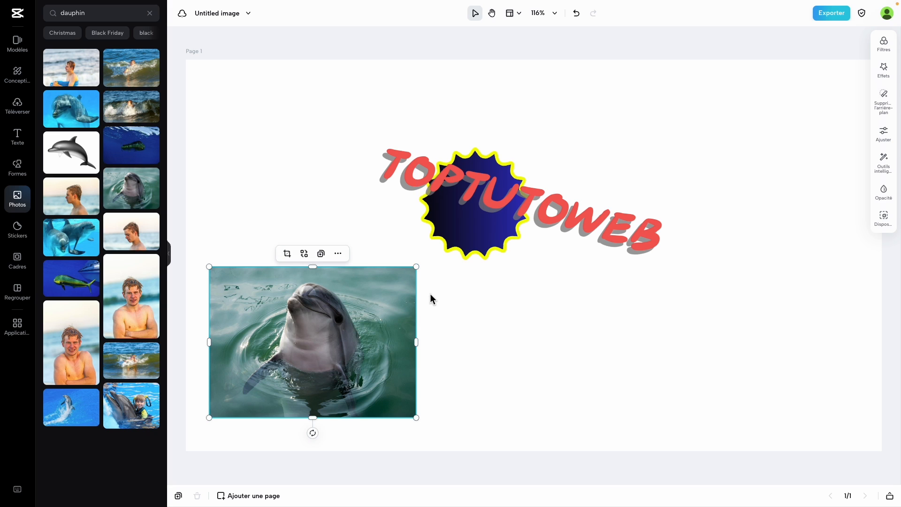
left_click(887, 46)
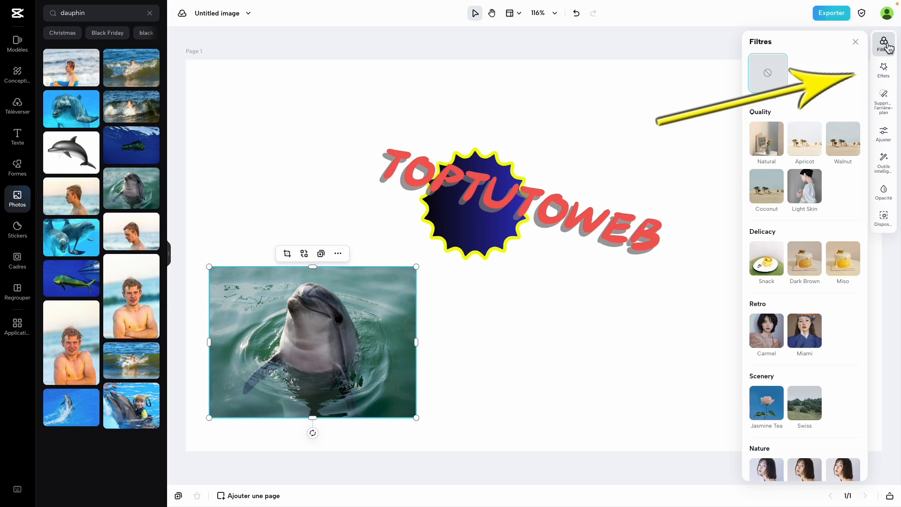
left_click_drag(361, 331, 667, 190)
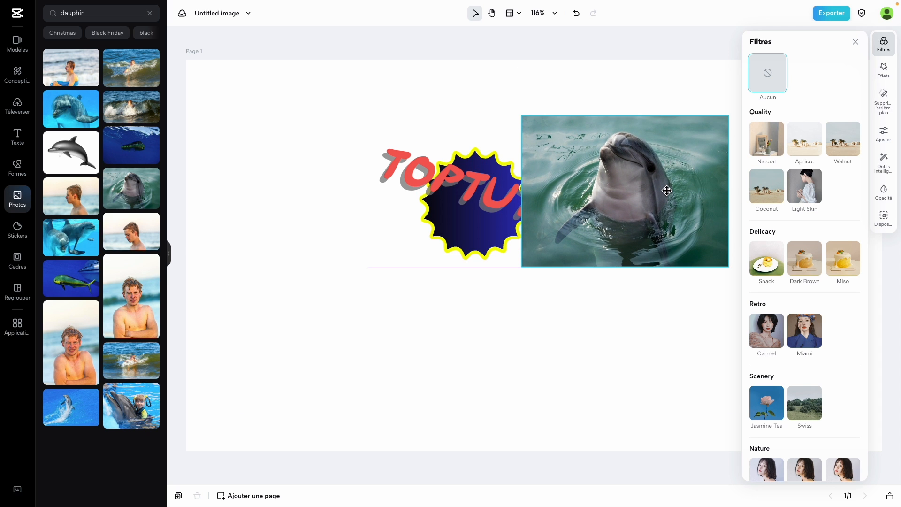
Enlarge the dolphin photo to about 610 × 445, try the Natural, Apricot, Walnut and Light Skin filters, and remove the filter
left_click_drag(522, 266, 407, 338)
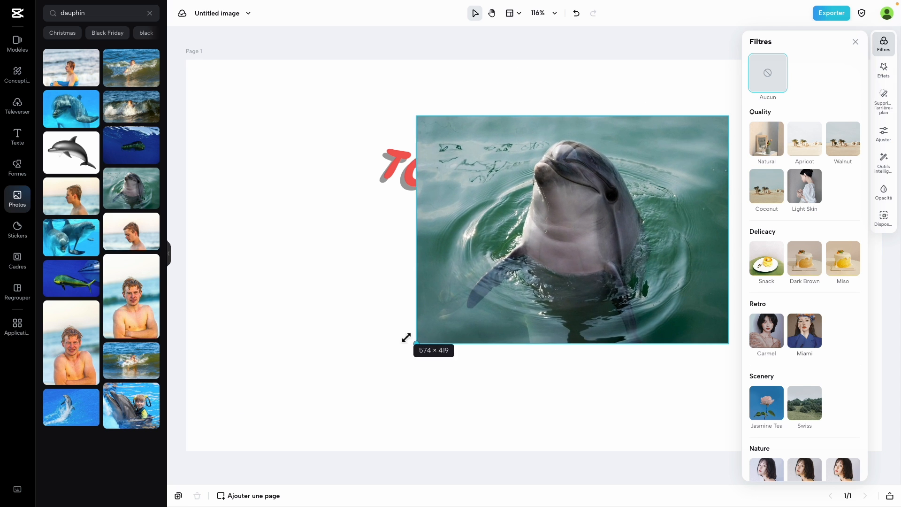
left_click(765, 144)
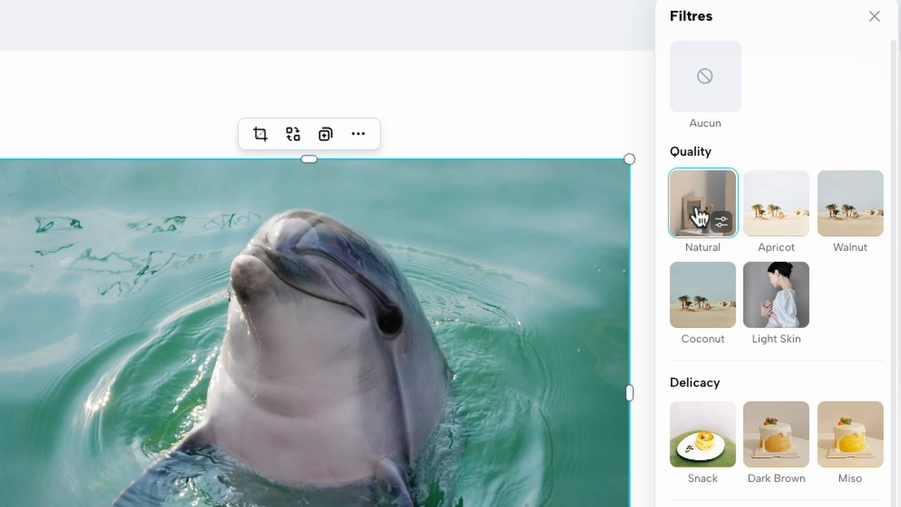
left_click(777, 206)
left_click(863, 221)
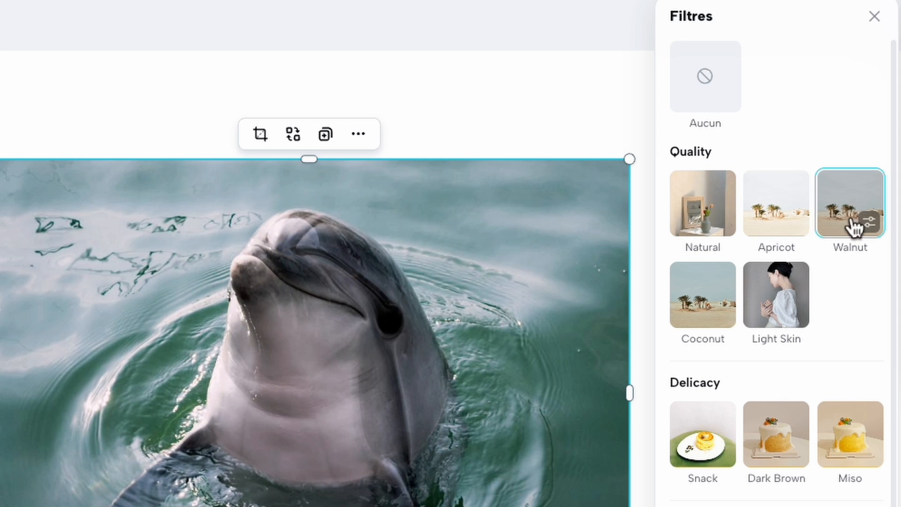
left_click(776, 324)
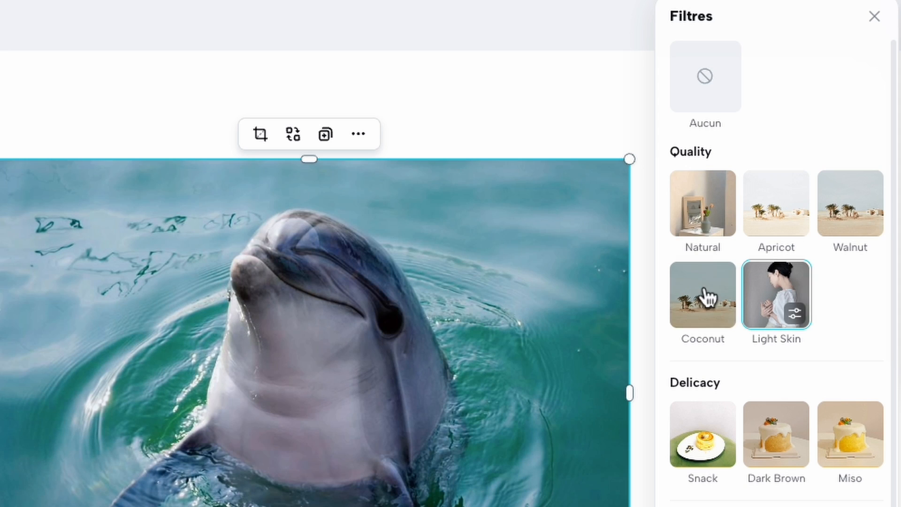
left_click(713, 87)
scroll(779, 495, "down", 4)
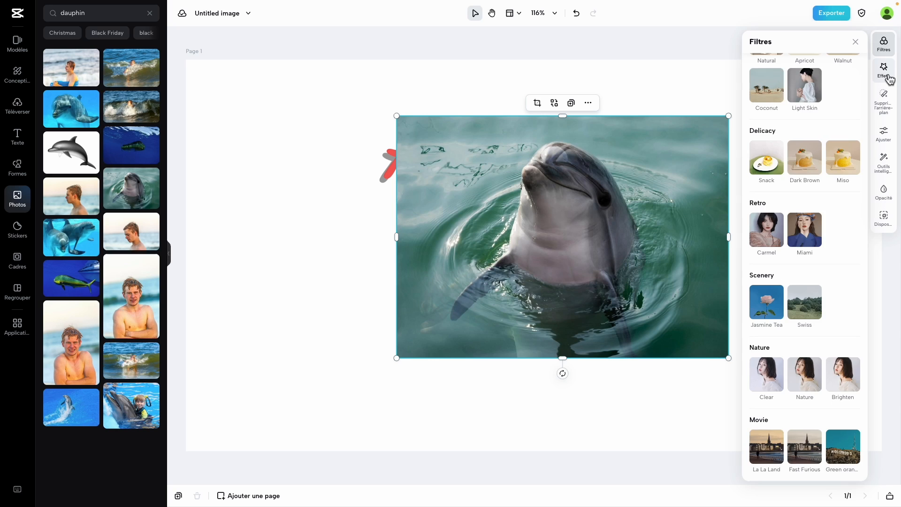
Try the Magnify effect on the dolphin photo with size 36, vertical 74, horizontal 42 and a reduced intensity
left_click(885, 75)
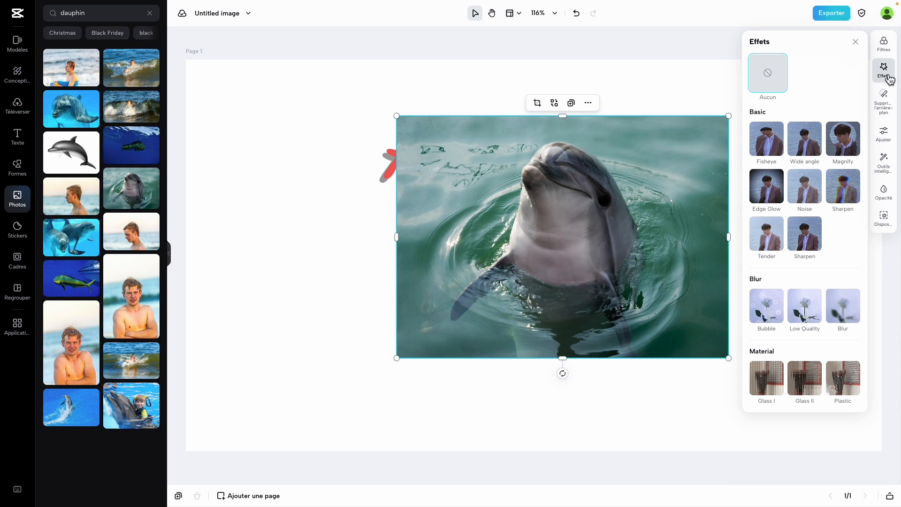
left_click(851, 141)
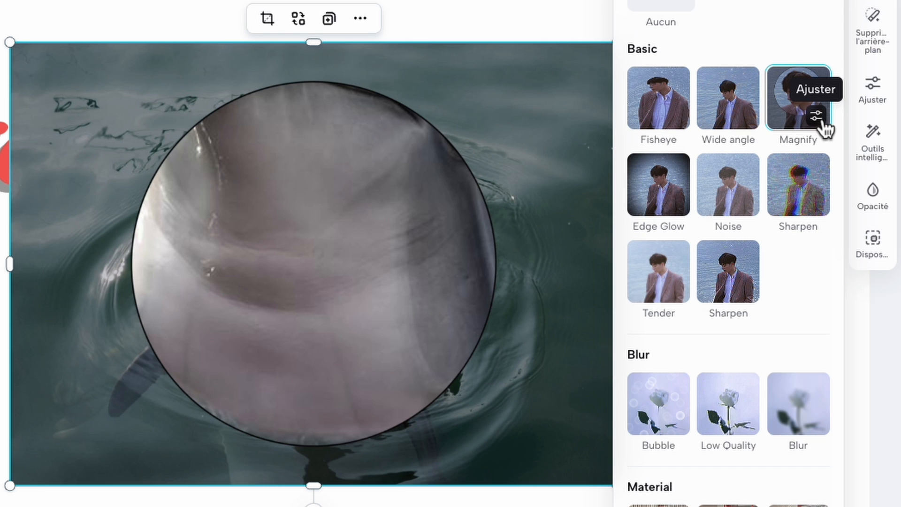
left_click(819, 118)
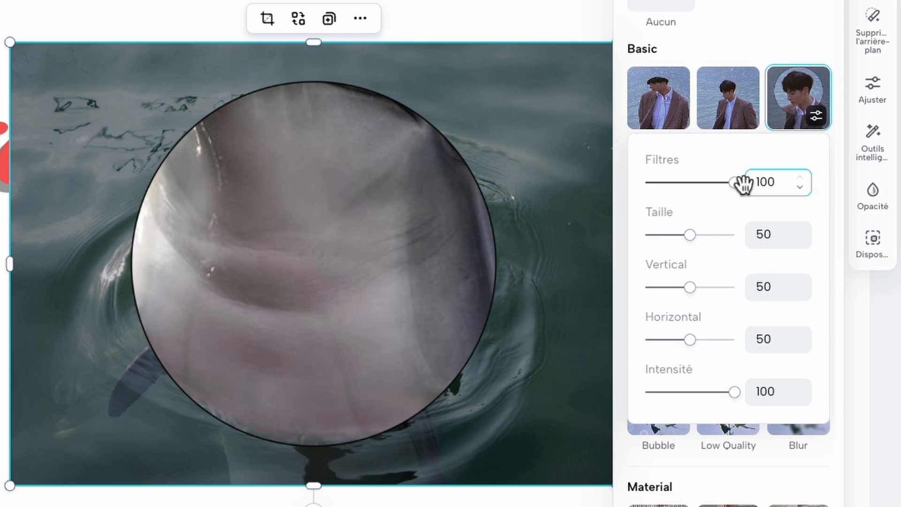
left_click_drag(690, 234, 678, 237)
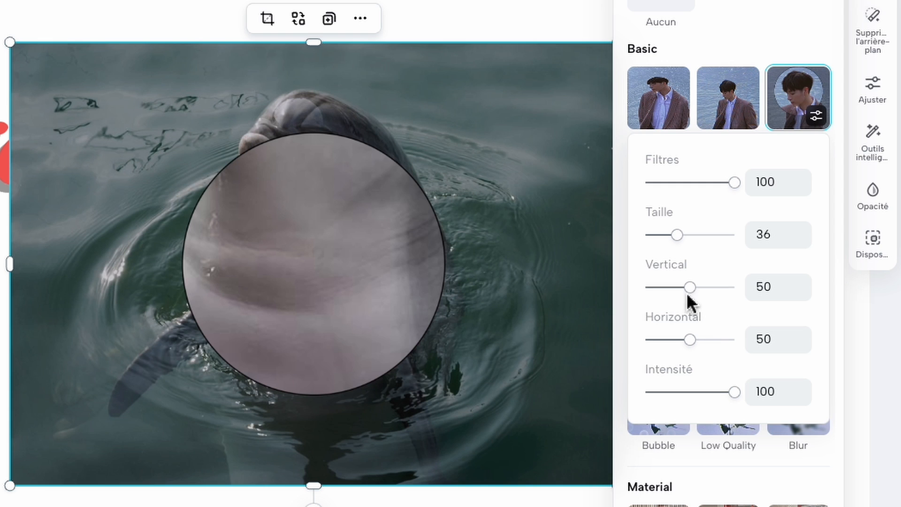
left_click_drag(694, 293, 712, 288)
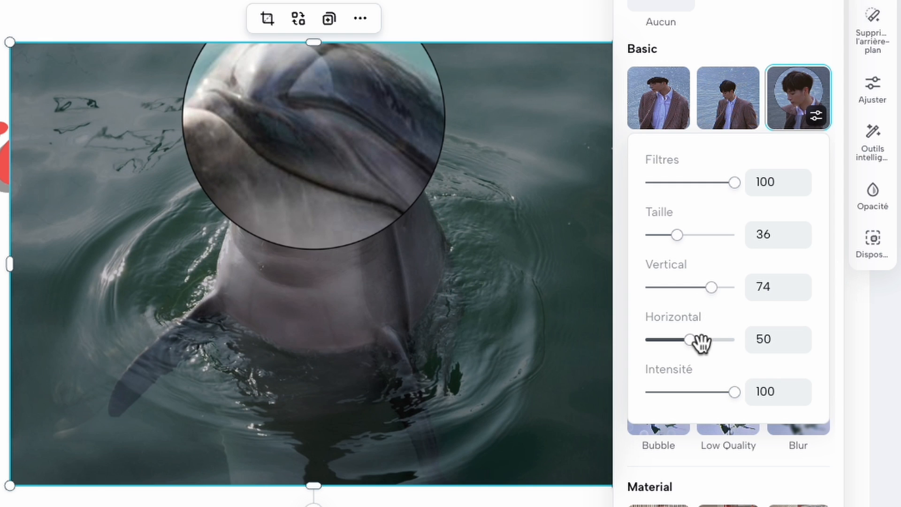
left_click_drag(701, 342, 690, 347)
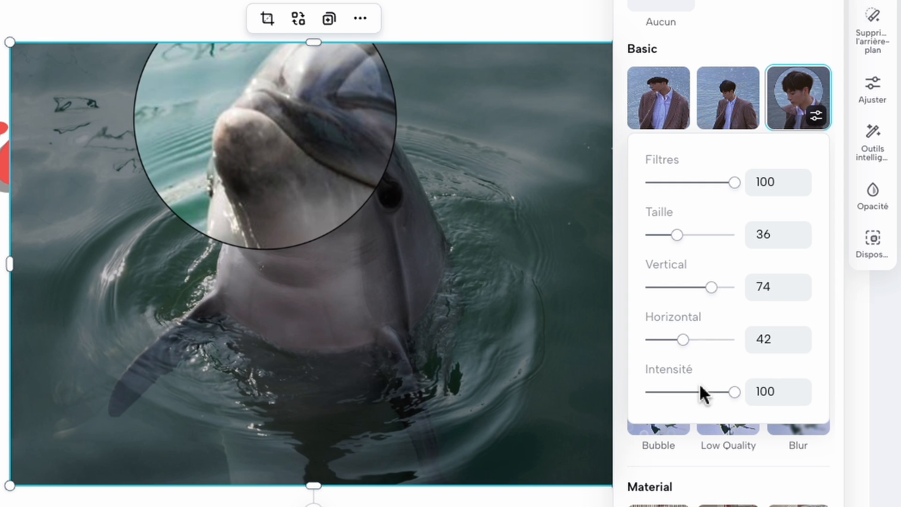
mouse_move(735, 397)
left_mouse_down()
mouse_move(700, 402)
mouse_move(721, 402)
left_mouse_up()
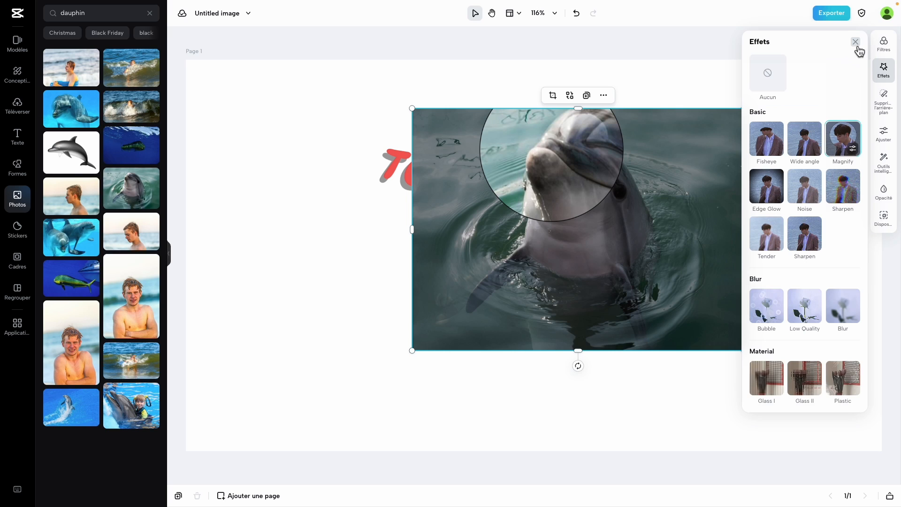
left_click(858, 50)
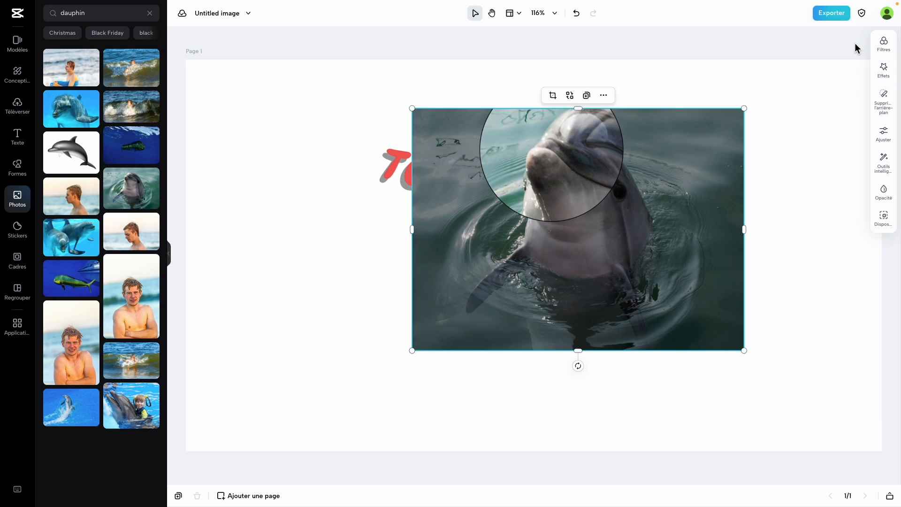
Undo the Magnify effect and its setting changes on the dolphin photo
left_click(582, 21)
left_click(581, 21)
left_click(581, 22)
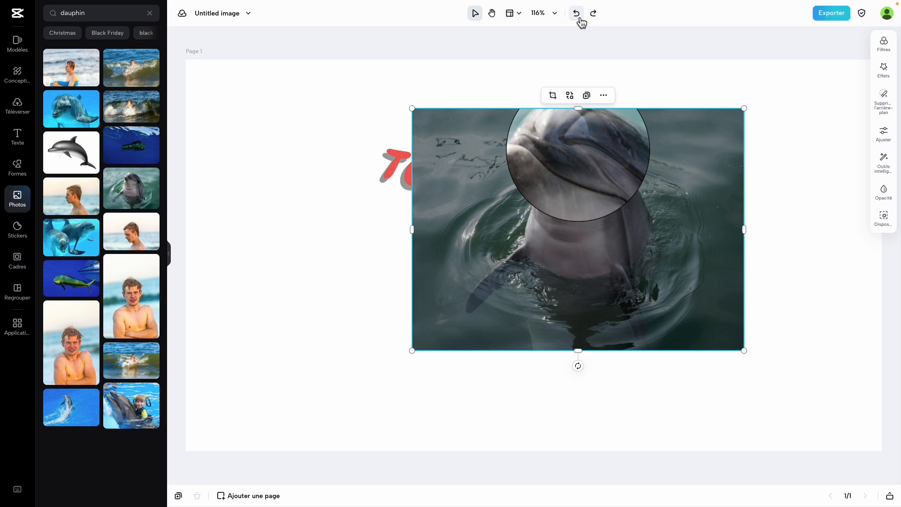
left_click(581, 22)
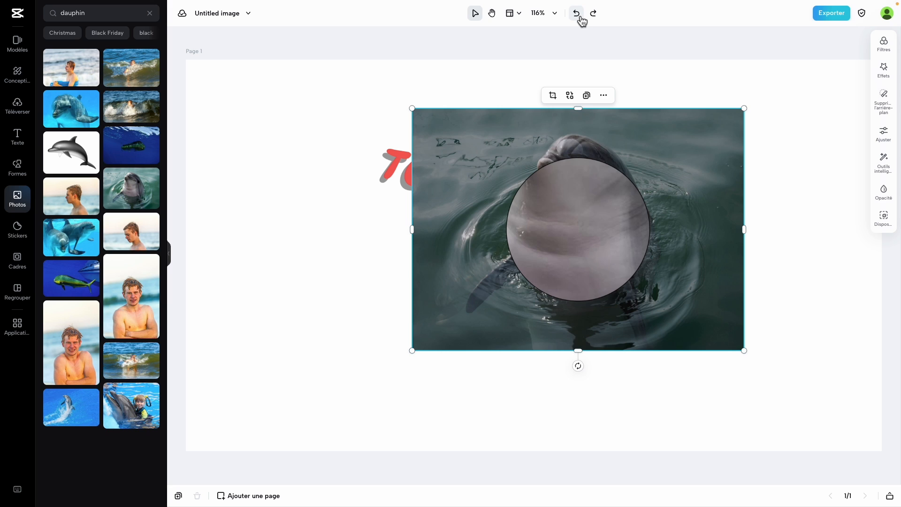
left_click(581, 21)
View the background removal option, try AI colour correction at level 2 on the dolphin photo, and turn it off
left_click(884, 103)
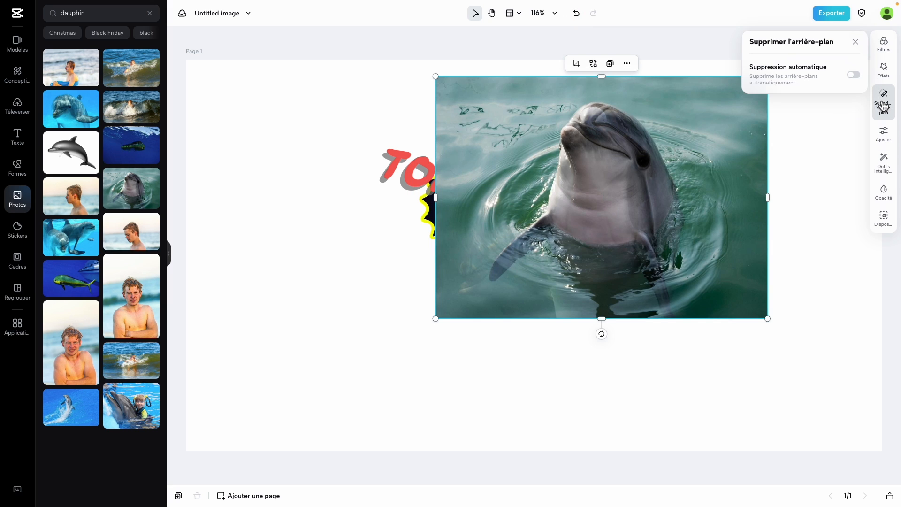
left_click(883, 136)
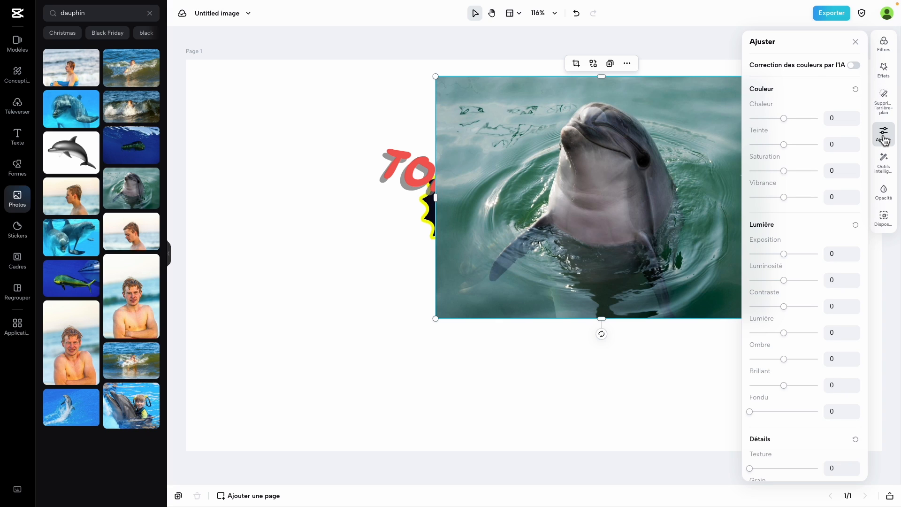
left_click(854, 65)
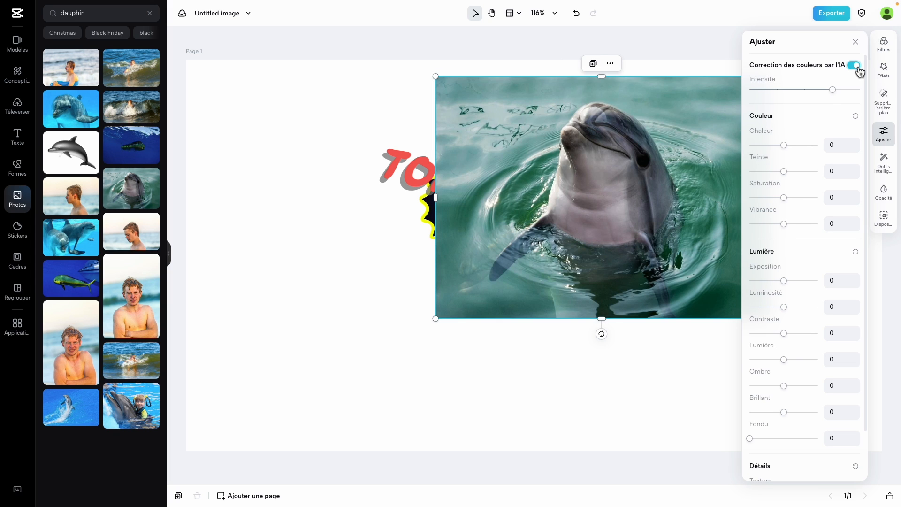
left_click_drag(832, 90, 788, 94)
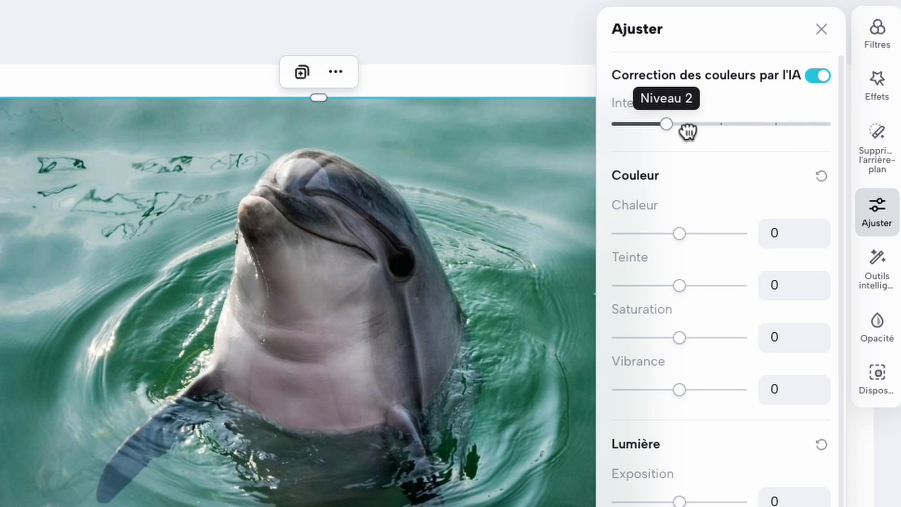
left_click_drag(687, 132, 688, 129)
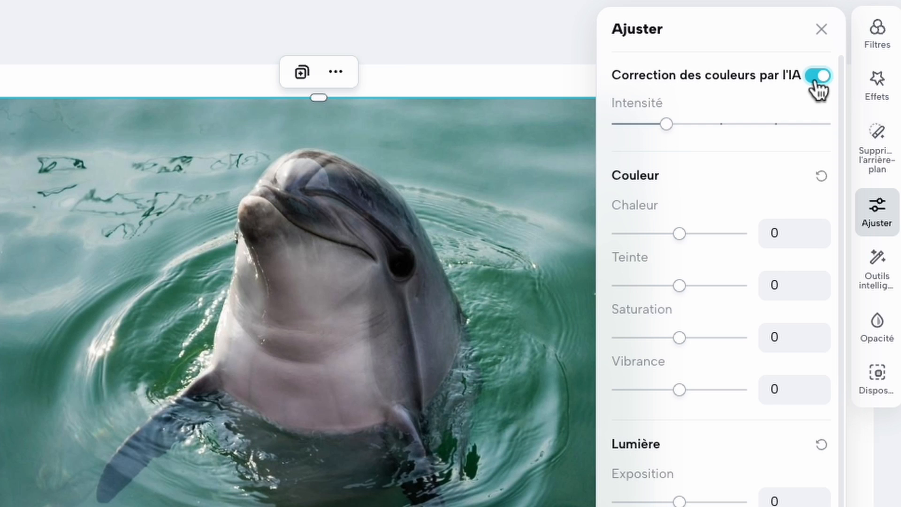
left_click(818, 78)
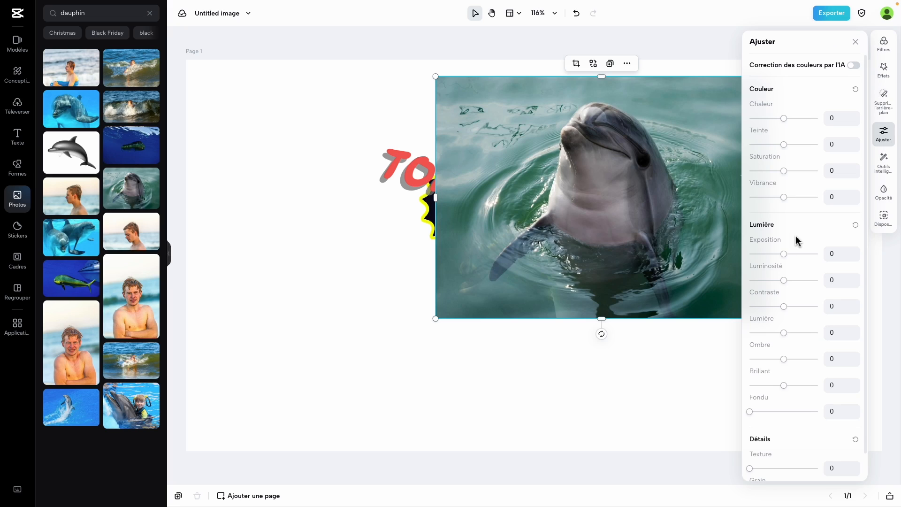
Examine the dolphin photo's remaining colour, light and detail adjustments, smart tools, opacity and arrangement options
scroll(688, 411, "down", 3)
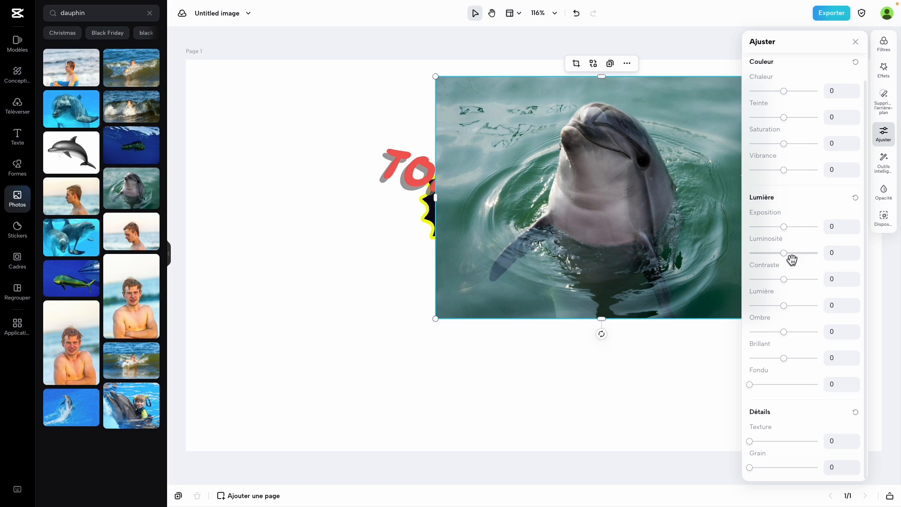
scroll(780, 409, "down", 1)
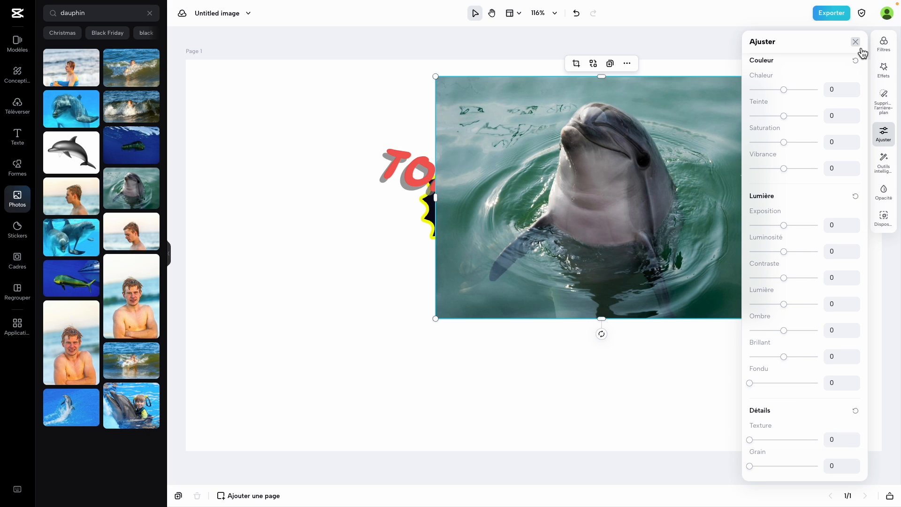
left_click(861, 49)
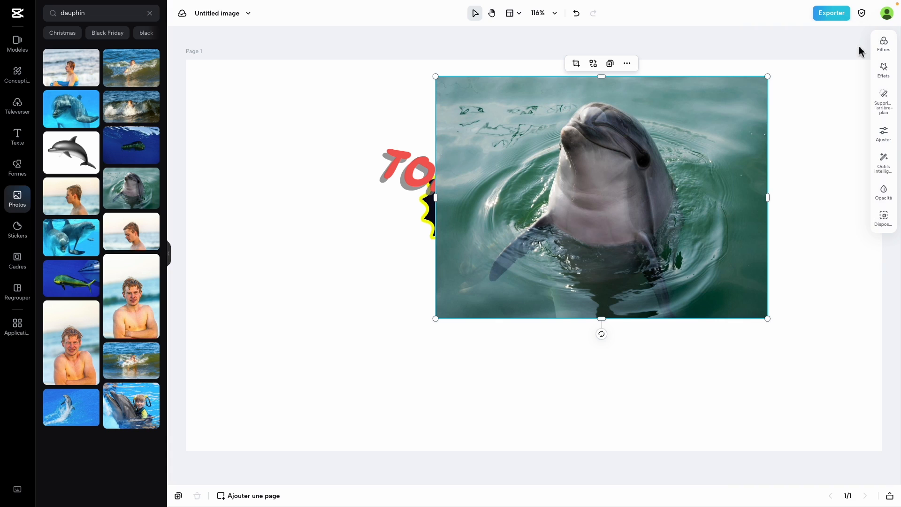
left_click(888, 165)
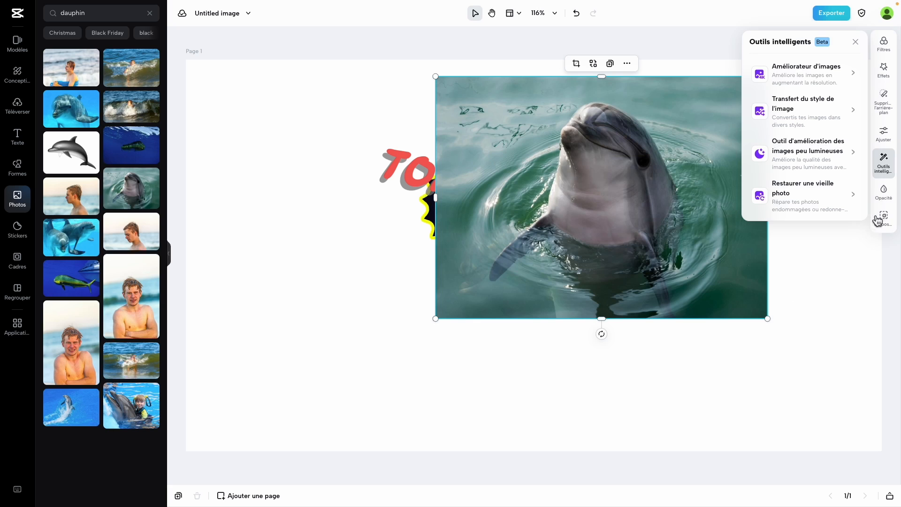
left_click(889, 201)
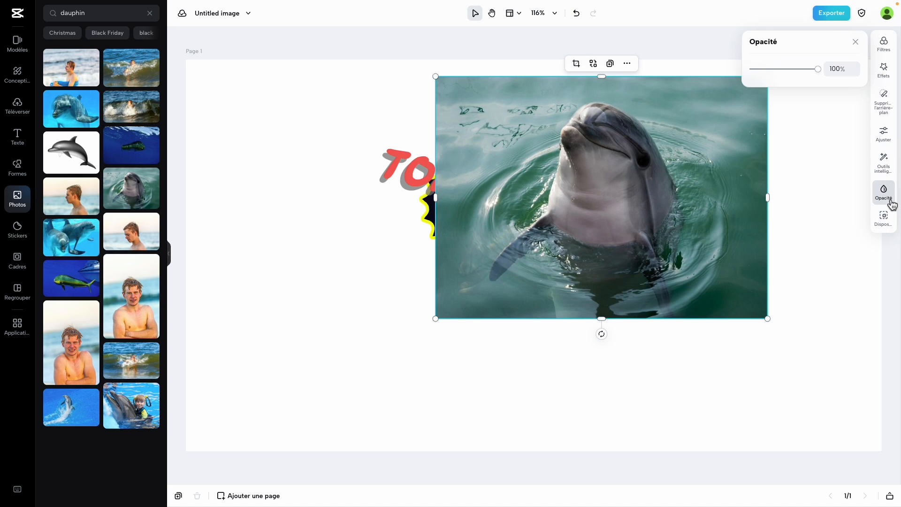
left_click(887, 227)
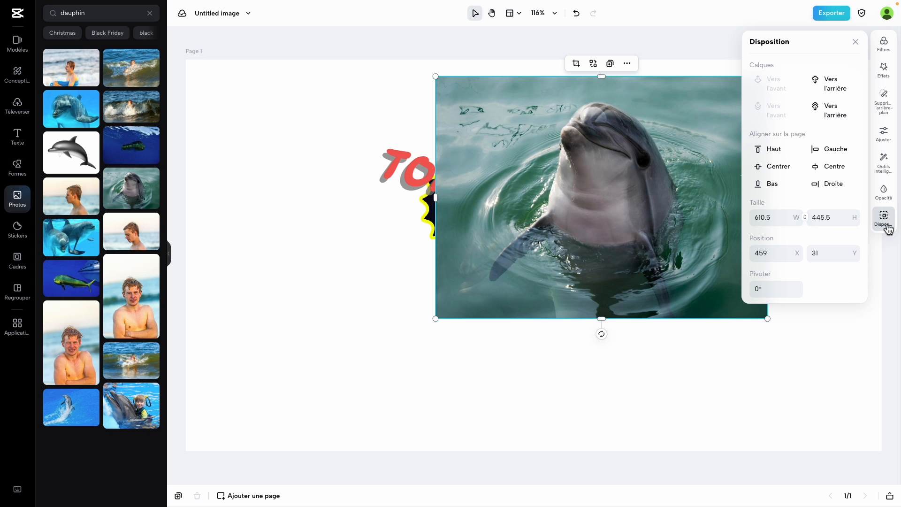
left_click(887, 227)
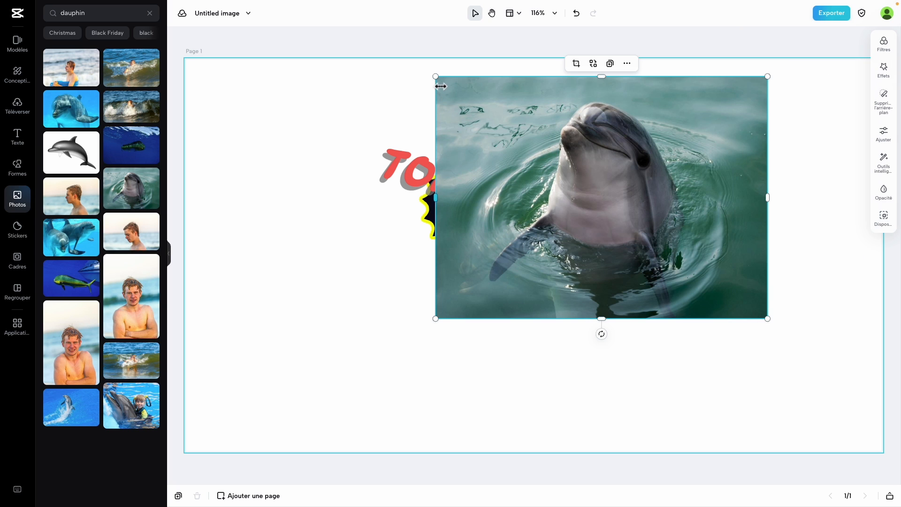
Shrink the dolphin photo to about two thirds and move it to the page's lower right, clear of the title
left_click_drag(436, 77, 547, 207)
left_click_drag(644, 248, 734, 352)
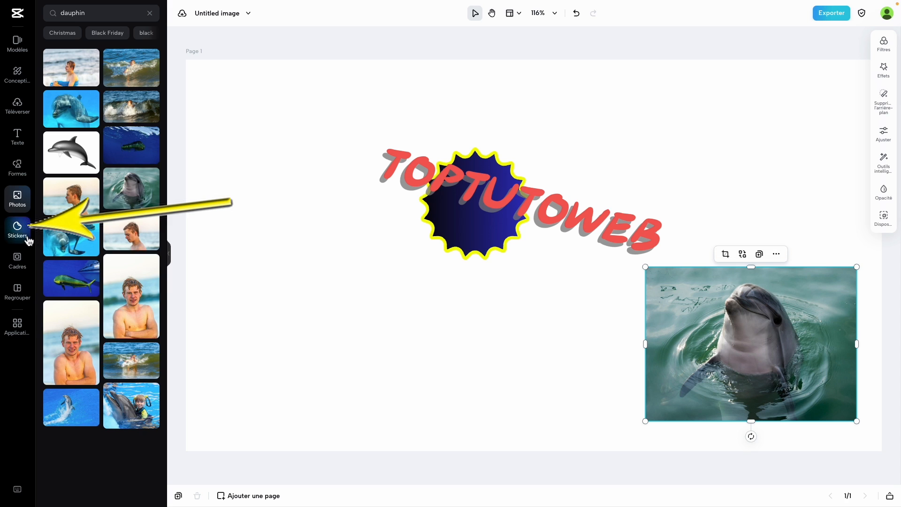
Place two Christmas stickers on the page: the red stocking above the title's end and the zigzag bauble below the starburst
left_click(28, 238)
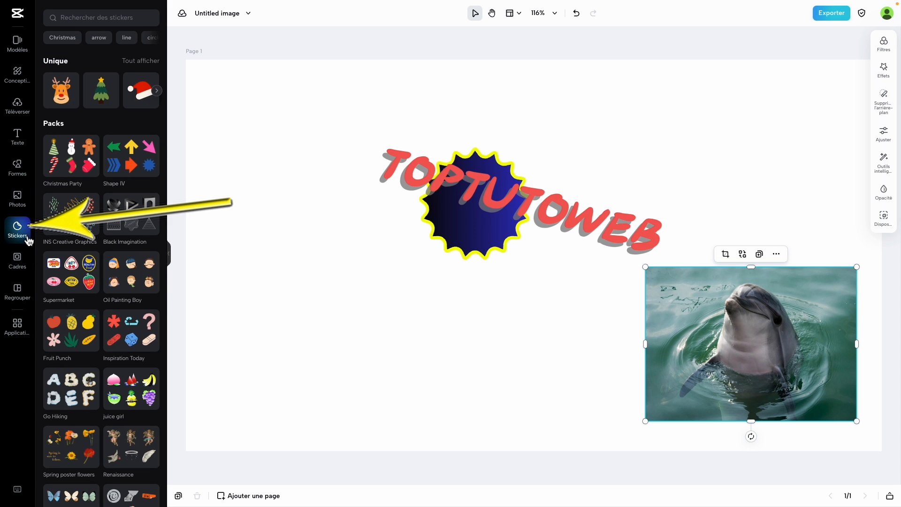
left_click(63, 37)
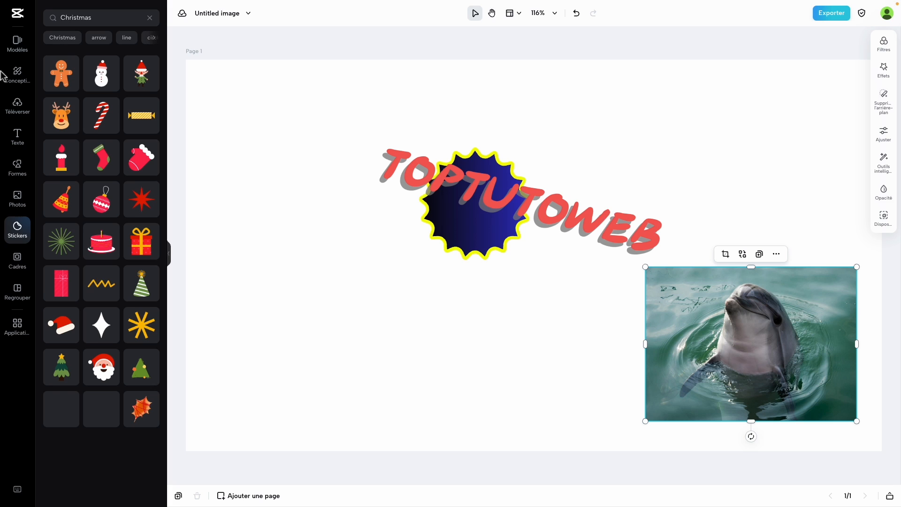
left_click_drag(136, 165, 625, 153)
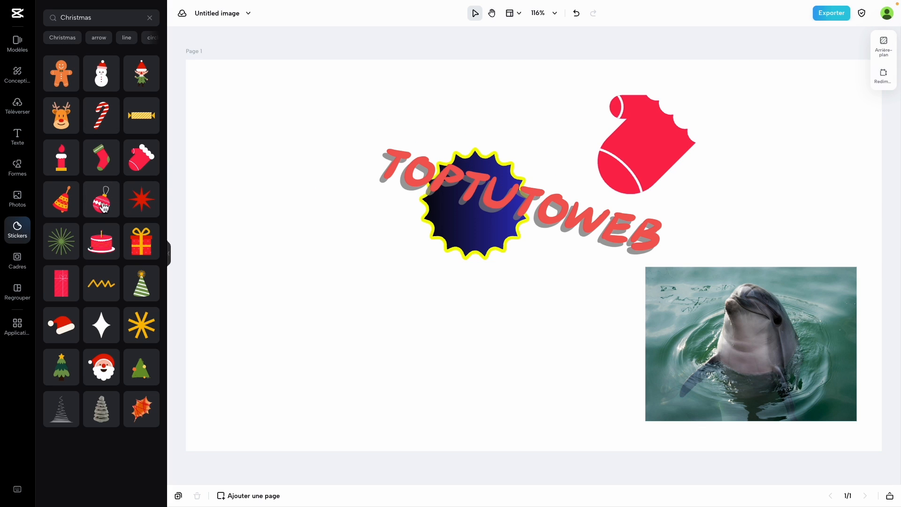
left_click_drag(105, 206, 441, 307)
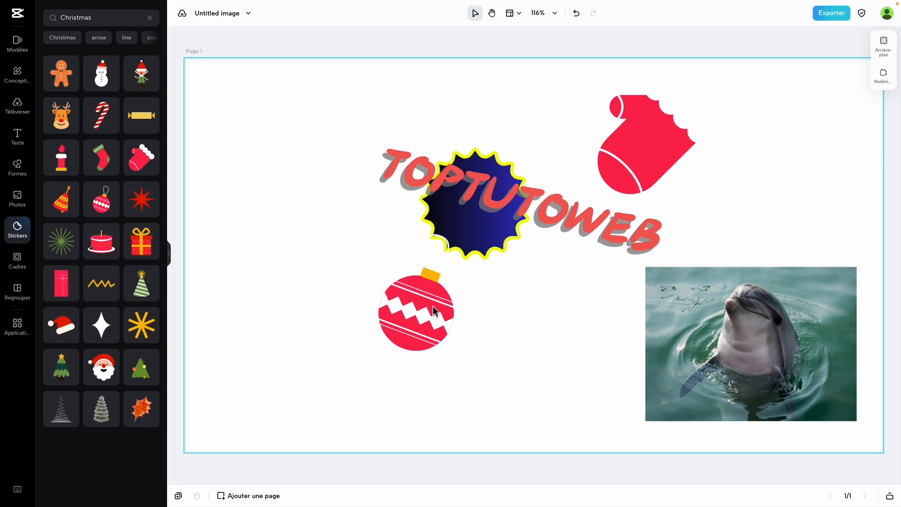
Examine the bauble sticker's fill colour, filter, effect and adjustment options
left_click(434, 311)
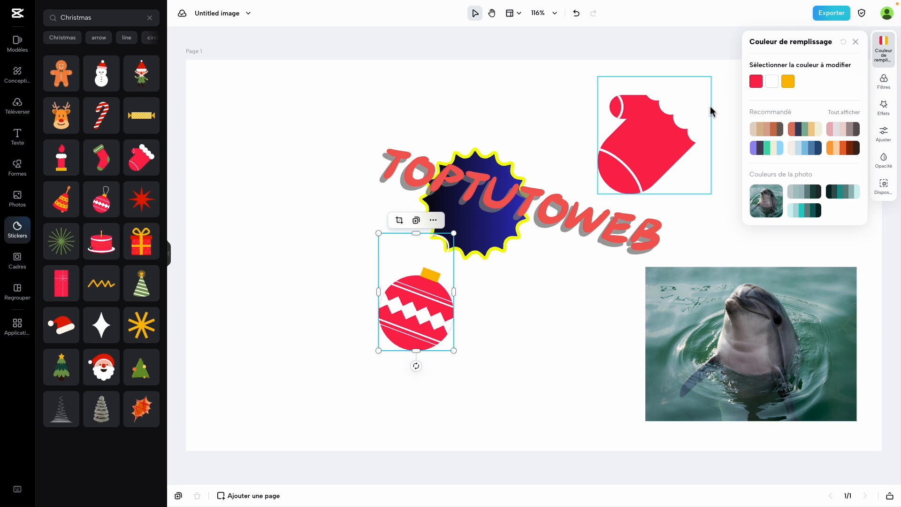
left_click(886, 90)
left_click(885, 107)
left_click(886, 137)
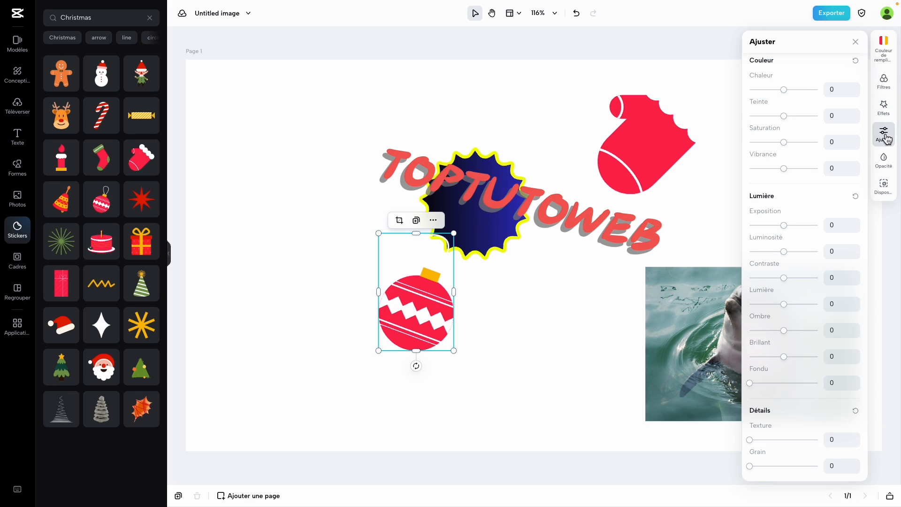
Check the bauble sticker's opacity and fill colour options
left_click(884, 159)
left_click(883, 50)
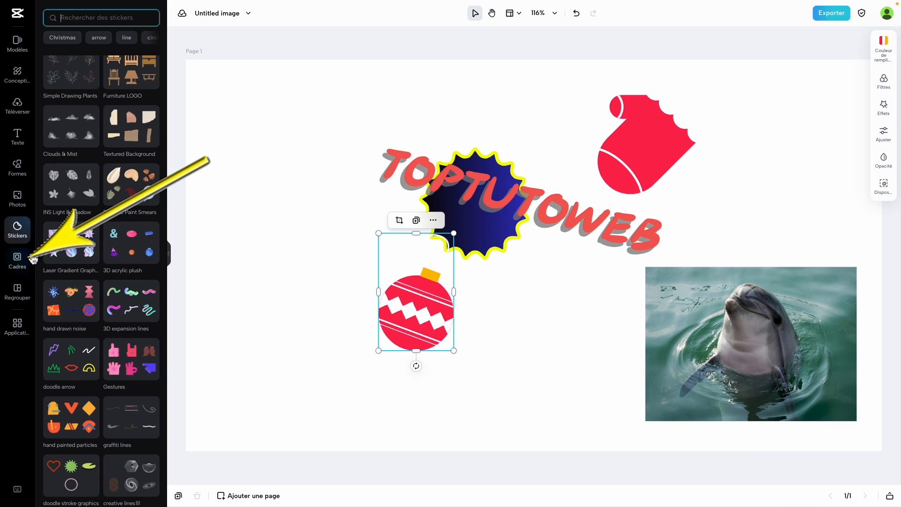
Add the frame with three rounded openings from the Lined frames pack beside the title and enlarge it to about 1.4 times its size
left_click(26, 266)
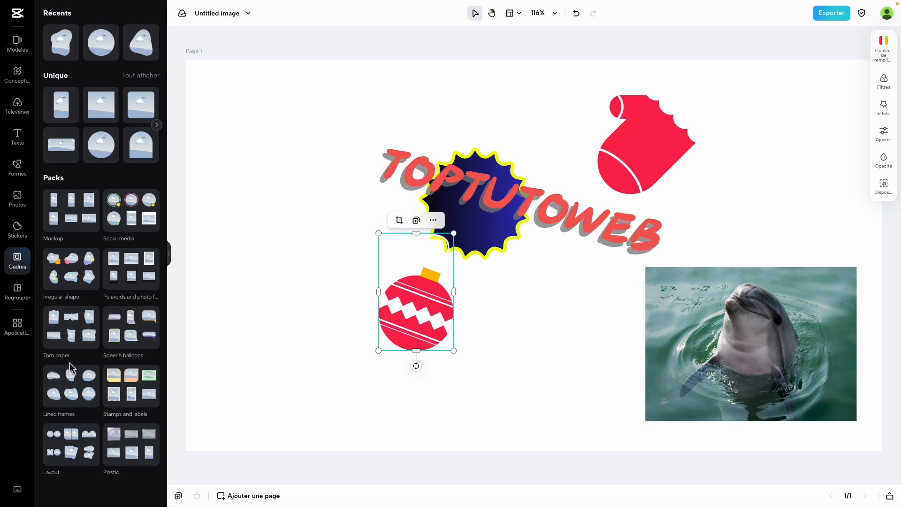
left_click(70, 391)
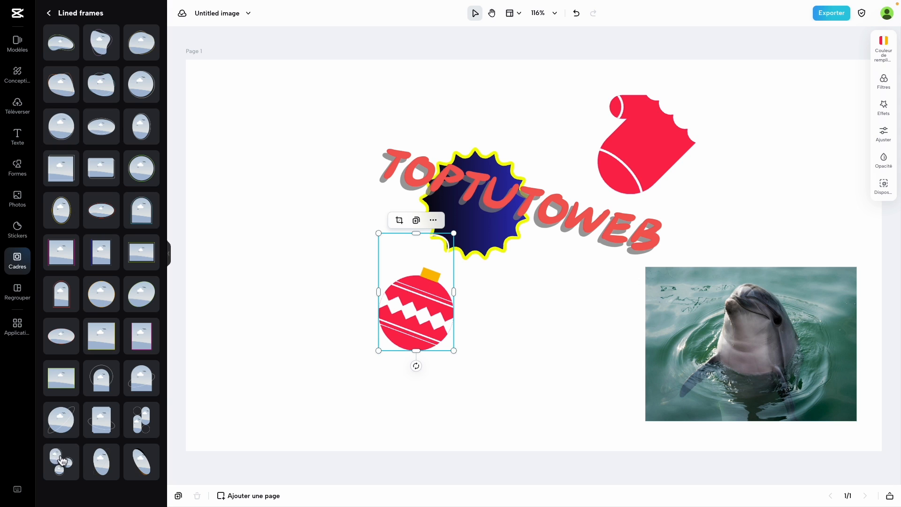
left_click_drag(60, 461, 273, 262)
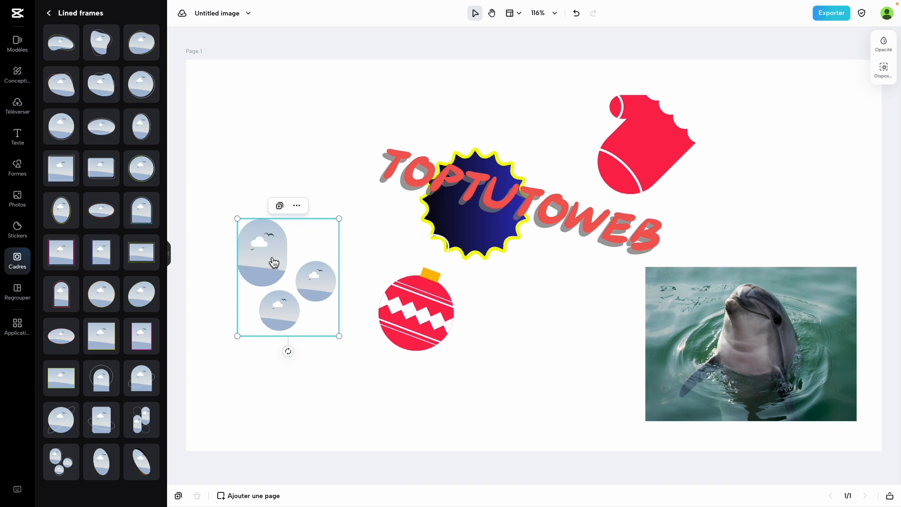
left_click_drag(339, 221, 378, 173)
Place the dolphin photo inside the frame's tall oval opening and select the frame
left_click(786, 350)
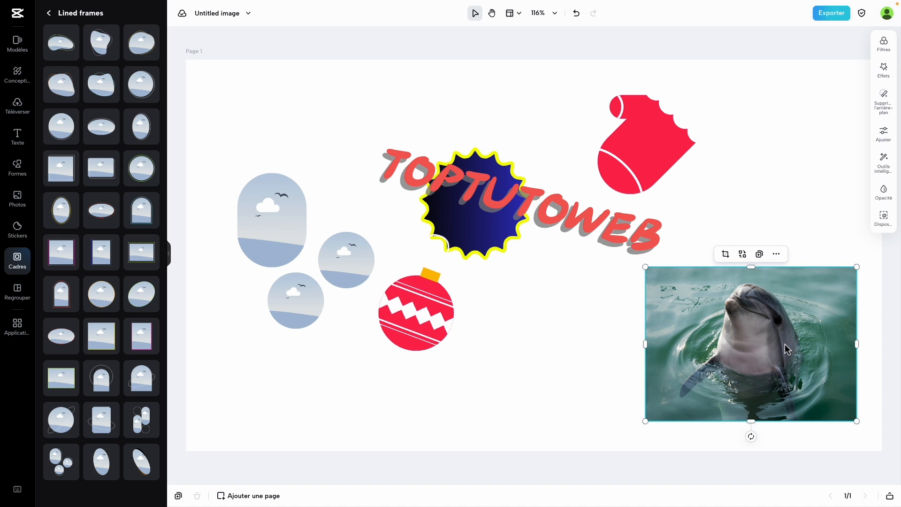
left_click_drag(786, 350, 291, 247)
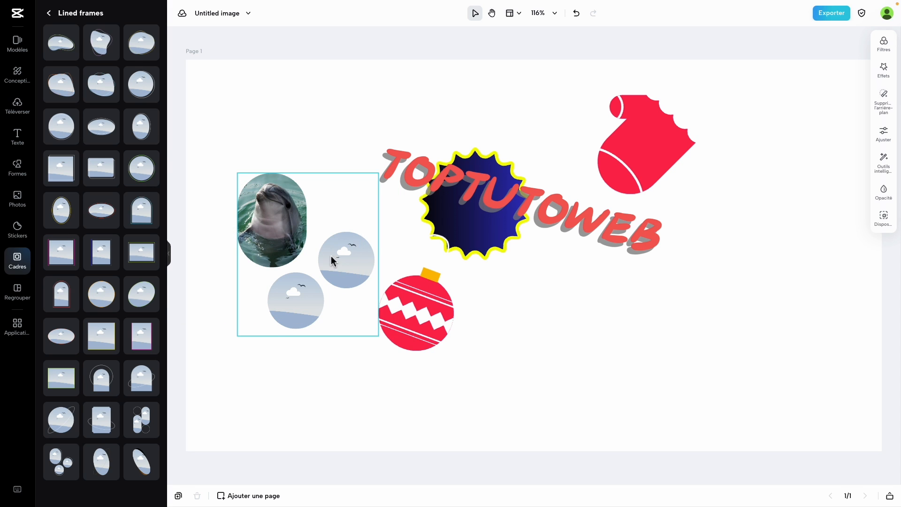
left_click(376, 331)
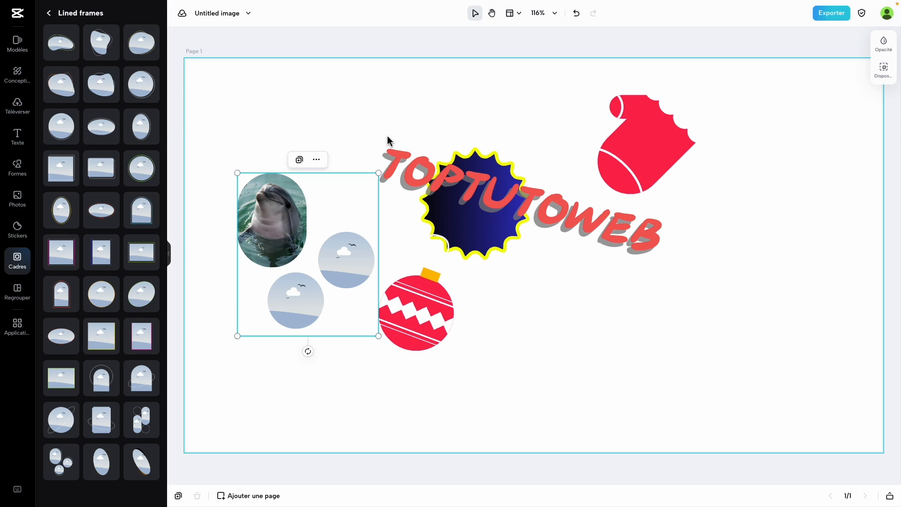
Upload 20231112_113314.jpg from this device, from clean / thailande 2023 / 12 novembre Sukhothaï / photos on the Bureau
left_click(26, 109)
mouse_move(105, 55)
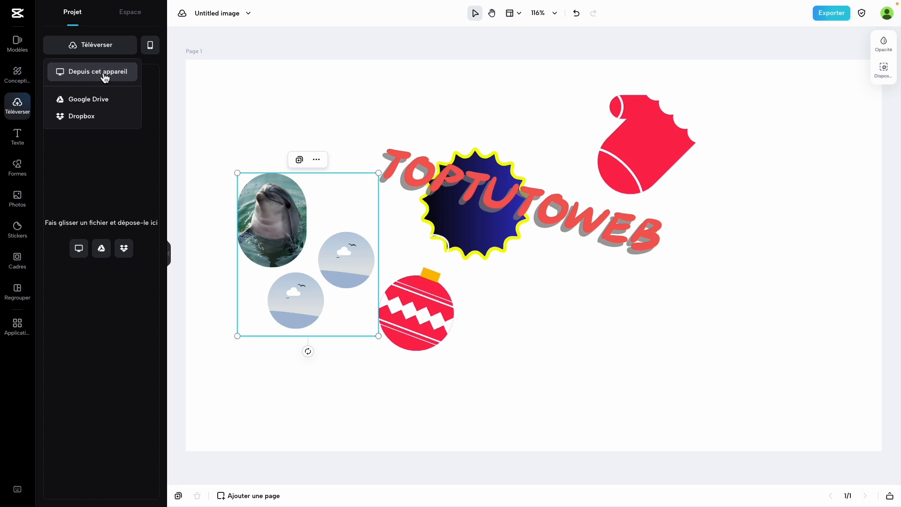
left_click(203, 224)
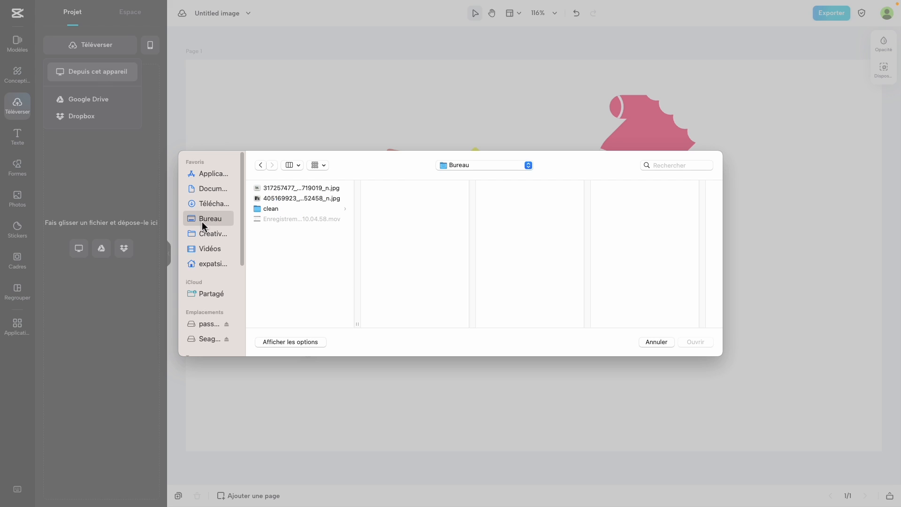
left_click(258, 207)
scroll(418, 263, "down", 5)
left_click(422, 266)
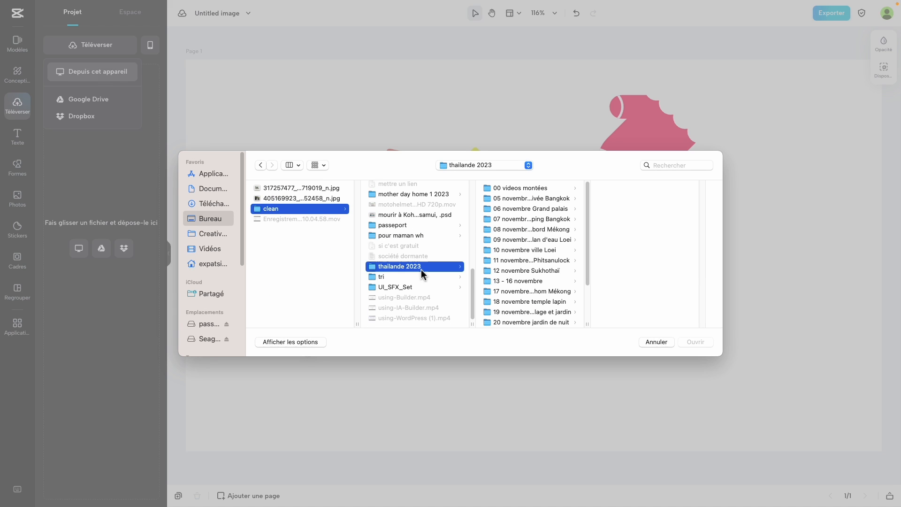
left_click(553, 270)
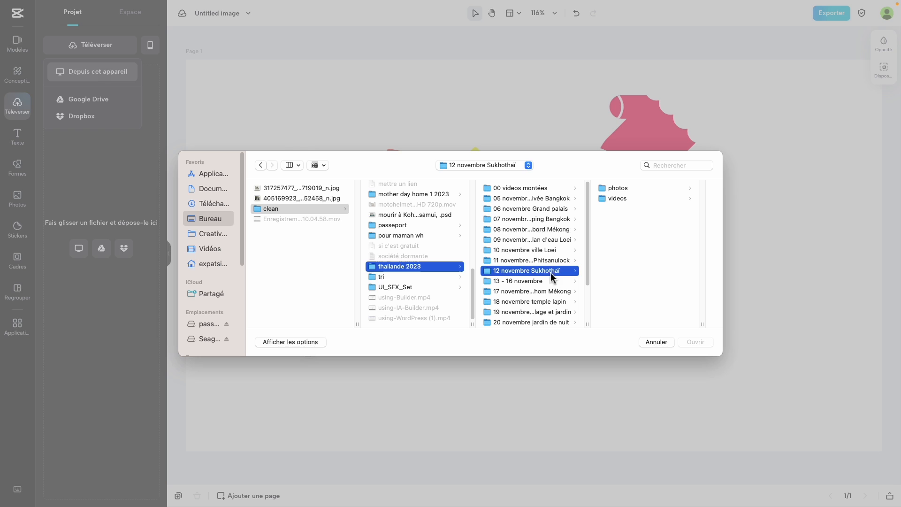
left_click(627, 190)
left_click(542, 249)
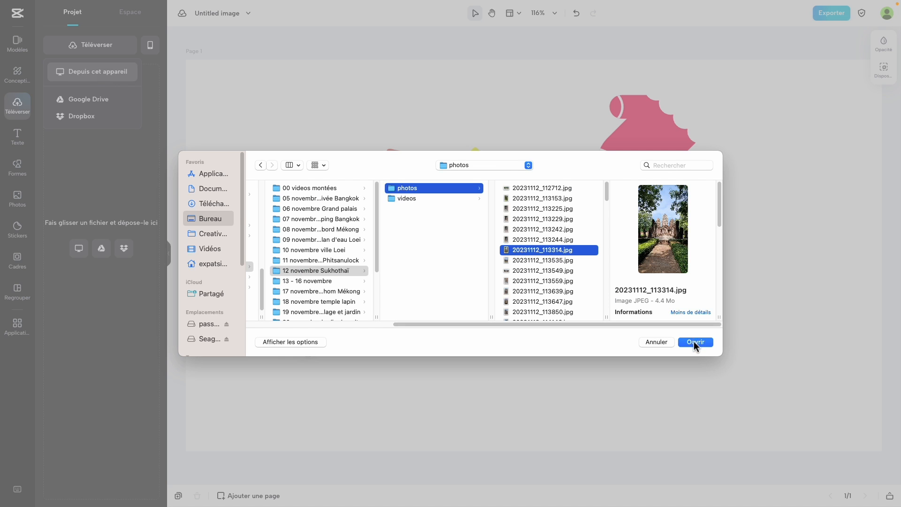
left_click(694, 343)
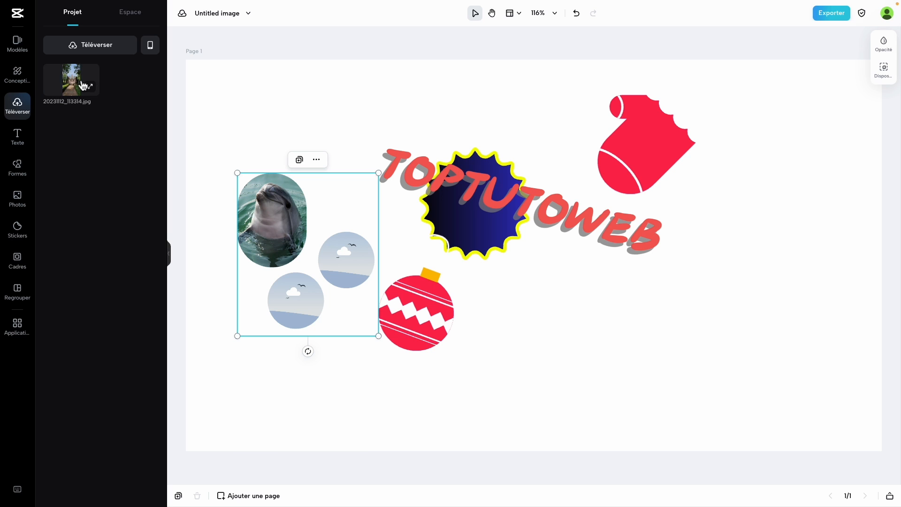
Put the uploaded temple photo in the frame's right-hand circle and move the whole frame to the page's right side
left_click_drag(70, 83, 540, 63)
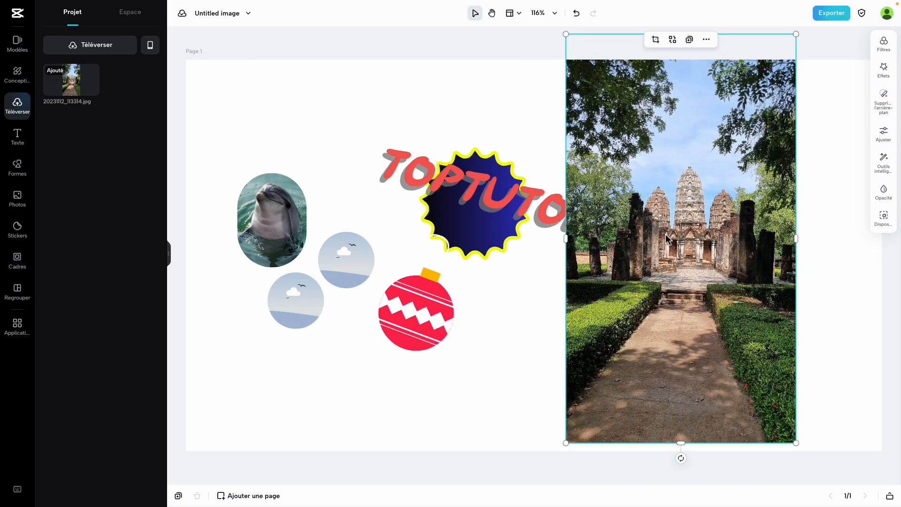
left_click_drag(669, 236, 353, 263)
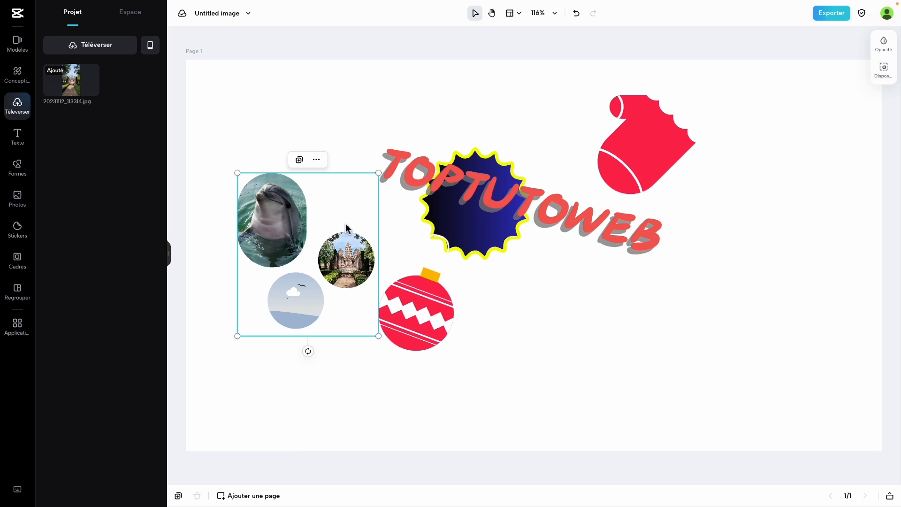
left_click_drag(345, 212, 826, 153)
Apply the collage layout with two cells above one wide cell to the page
left_click(23, 295)
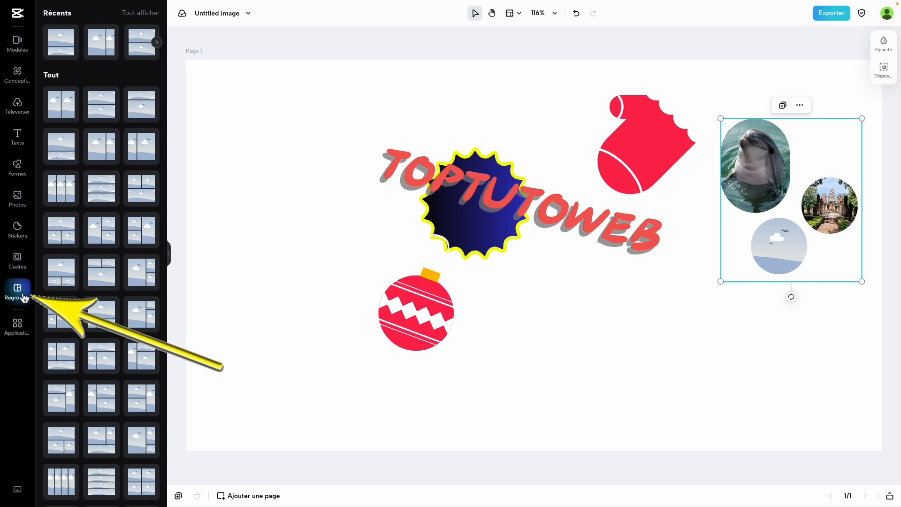
left_click(101, 281)
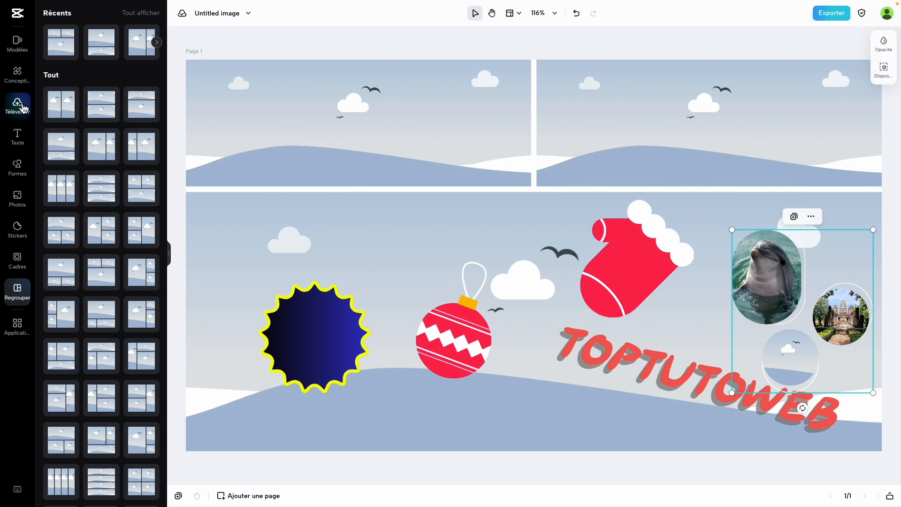
left_click(17, 104)
mouse_move(113, 54)
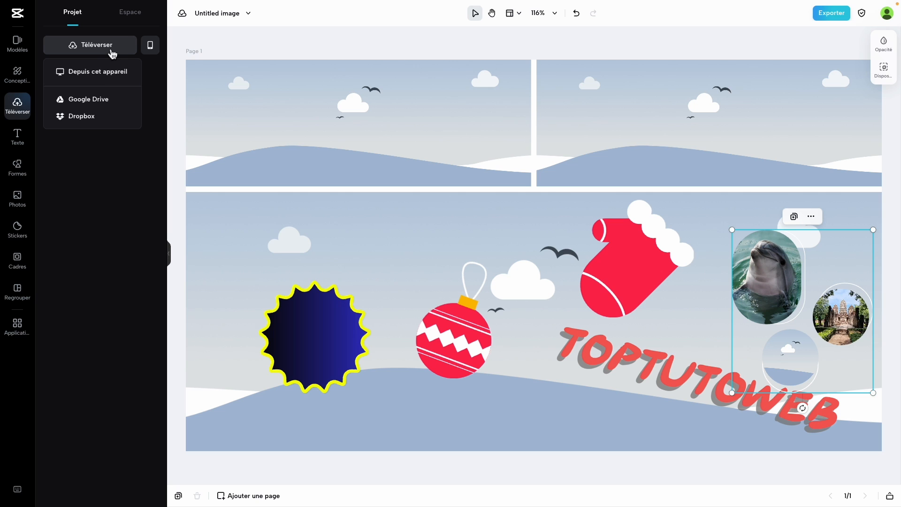
left_click(98, 75)
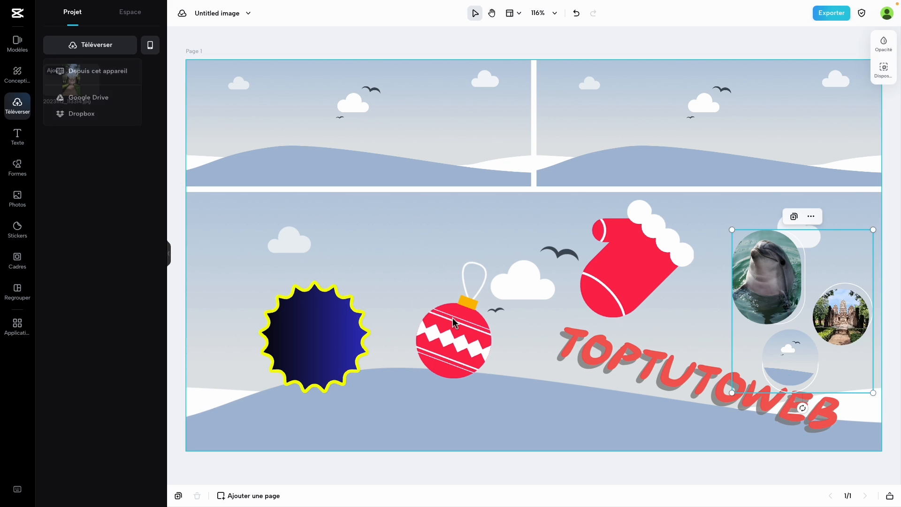
Fill the collage with stock photos (skyline top-left, village landscape below, orange texture top-right) and move the three-photo frame up over the orange cell
left_click(25, 205)
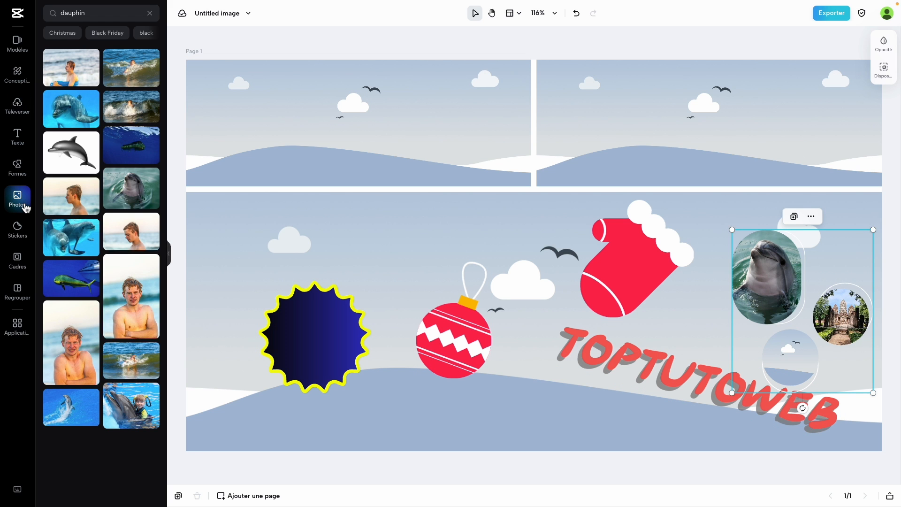
left_click(150, 14)
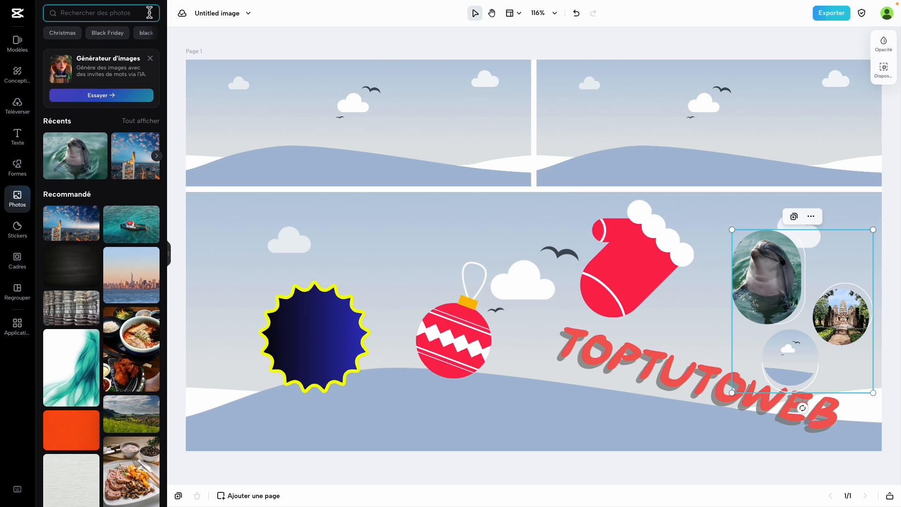
scroll(101, 263, "down", 1)
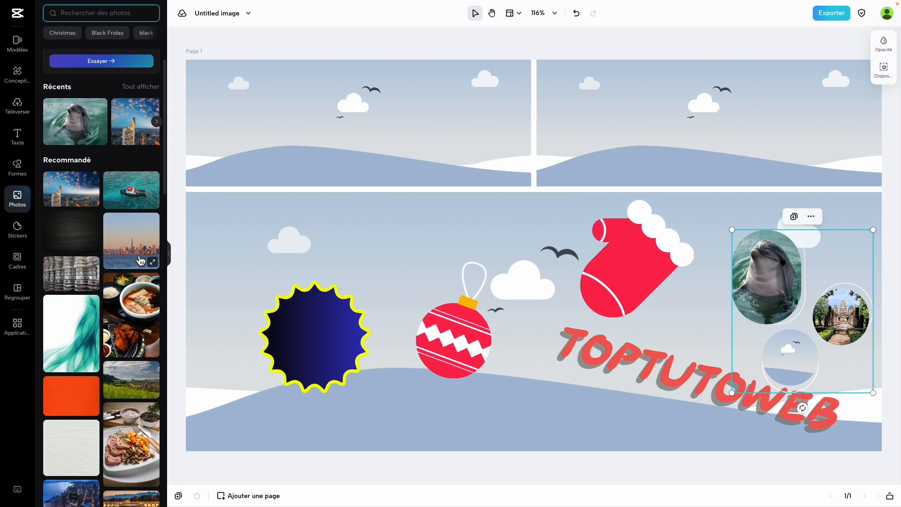
left_click_drag(138, 259, 341, 155)
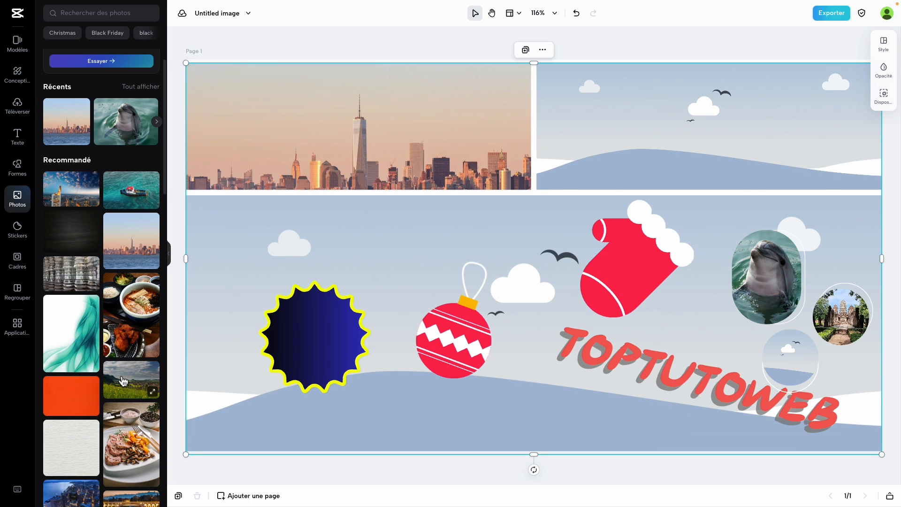
left_click_drag(123, 379, 404, 302)
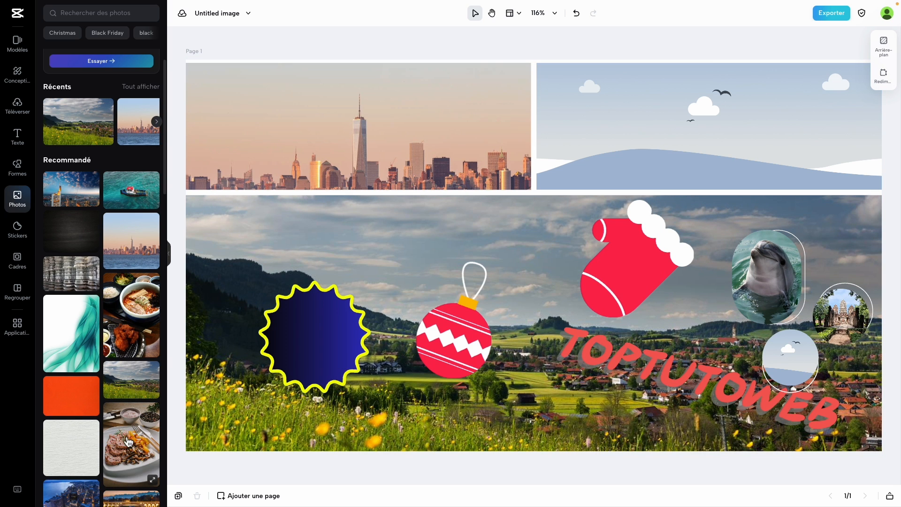
left_click_drag(70, 396, 638, 151)
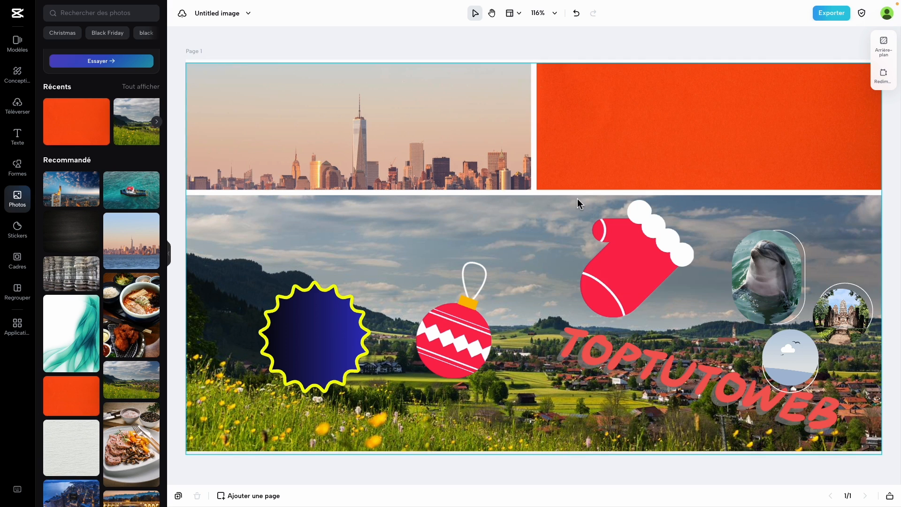
left_click_drag(792, 299, 735, 155)
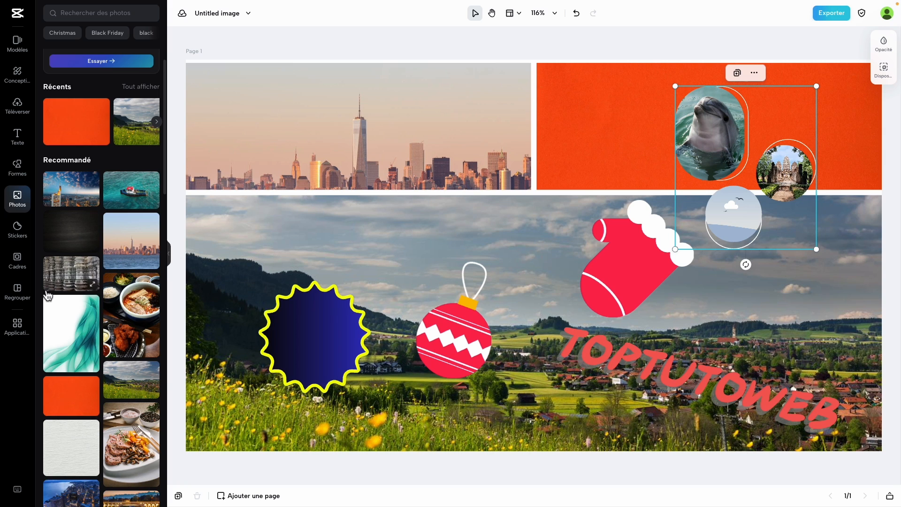
Look over the available AI applications and examine the export choices for file format, size and quality, keeping JPEG, 1x and Élevée
left_click(27, 324)
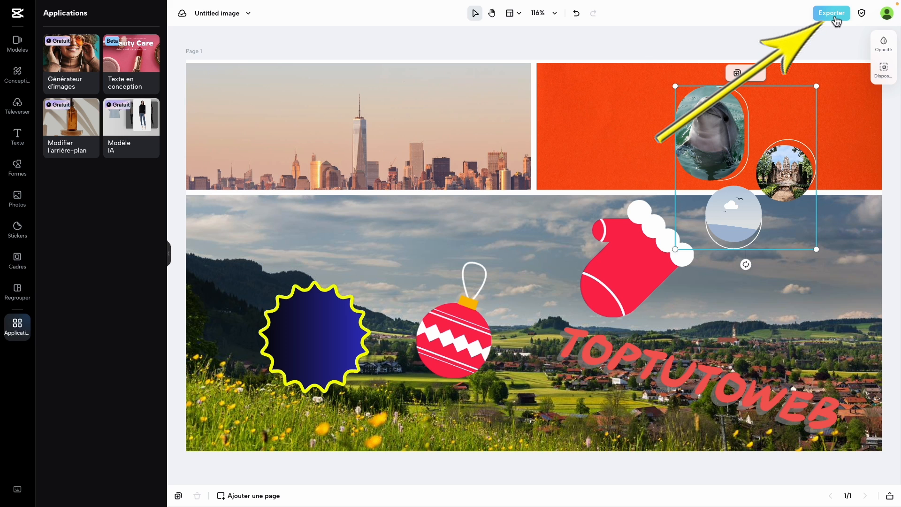
left_click(834, 17)
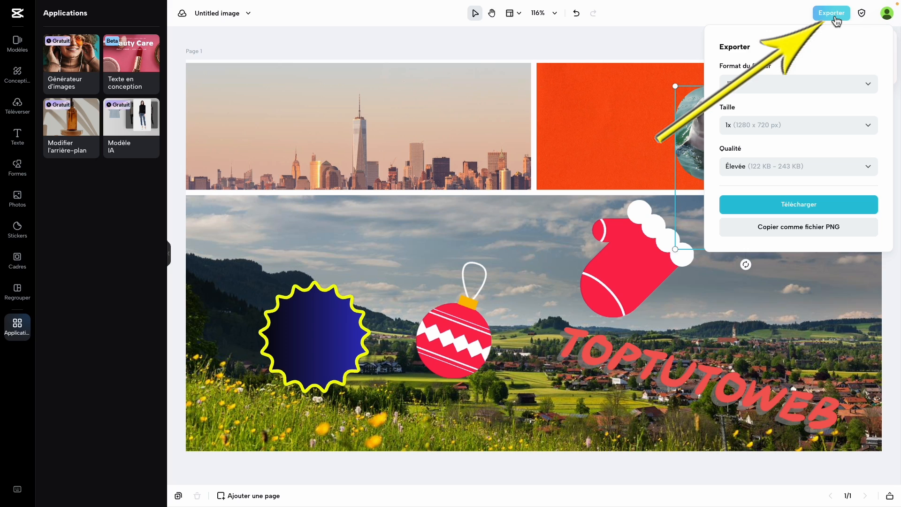
left_click(759, 94)
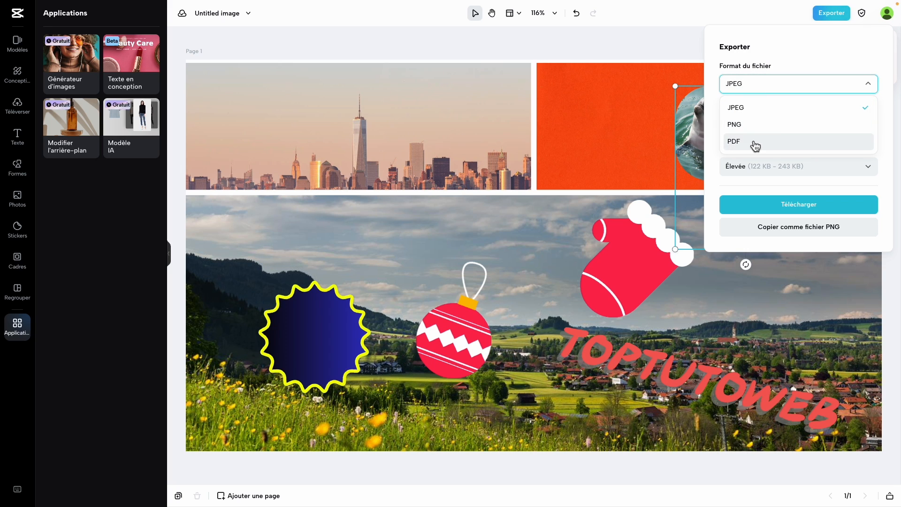
left_click(814, 63)
left_click(795, 131)
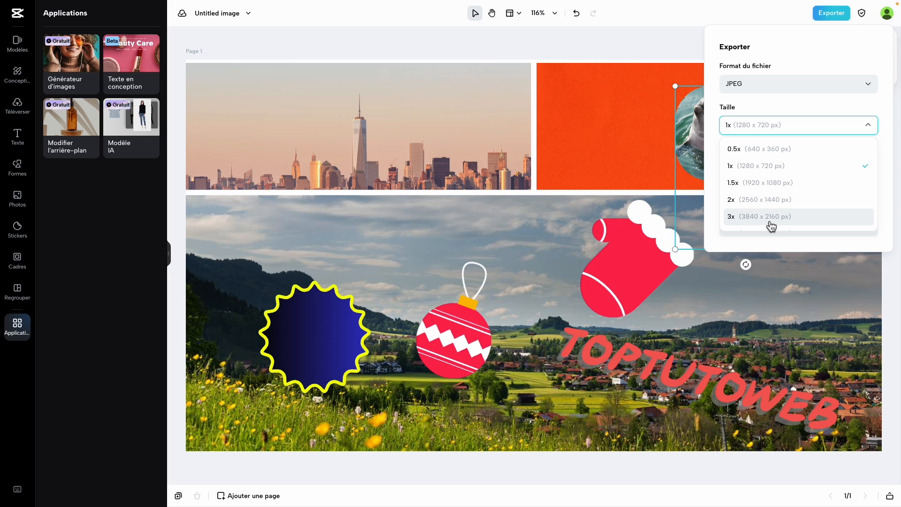
left_click(782, 168)
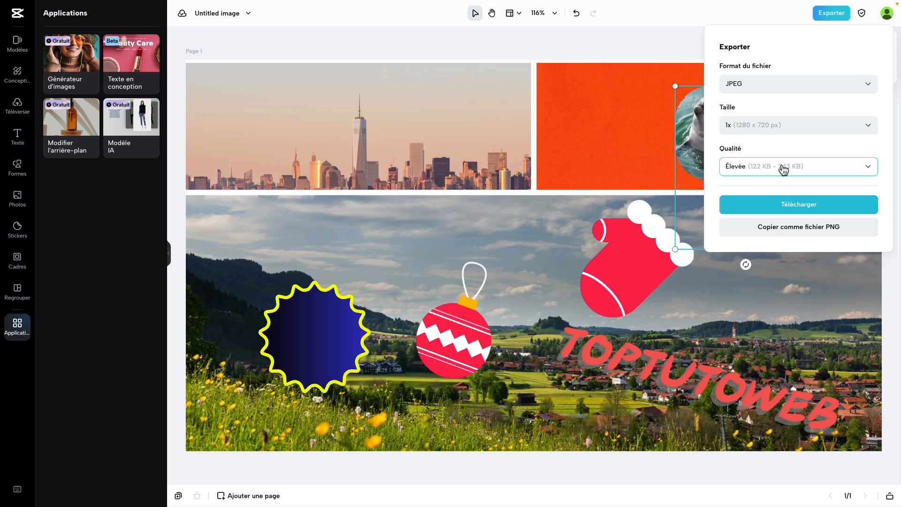
left_click(793, 174)
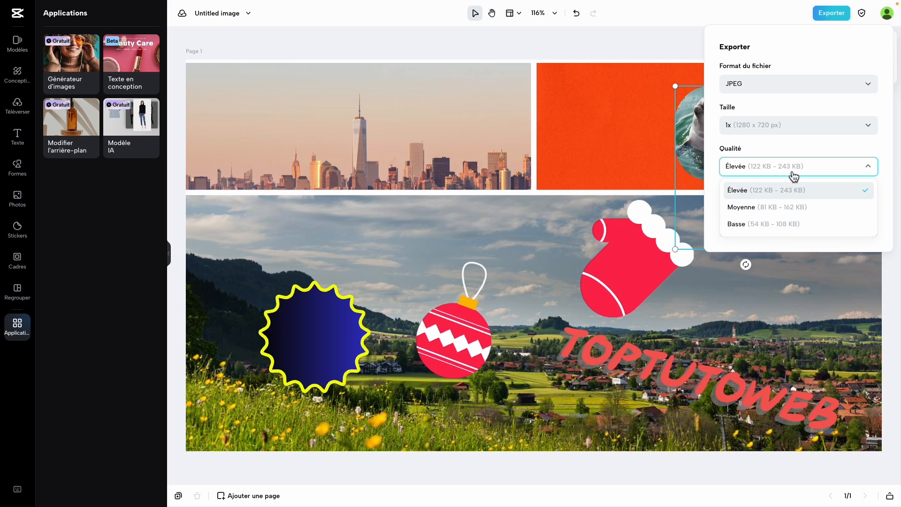
left_click(792, 198)
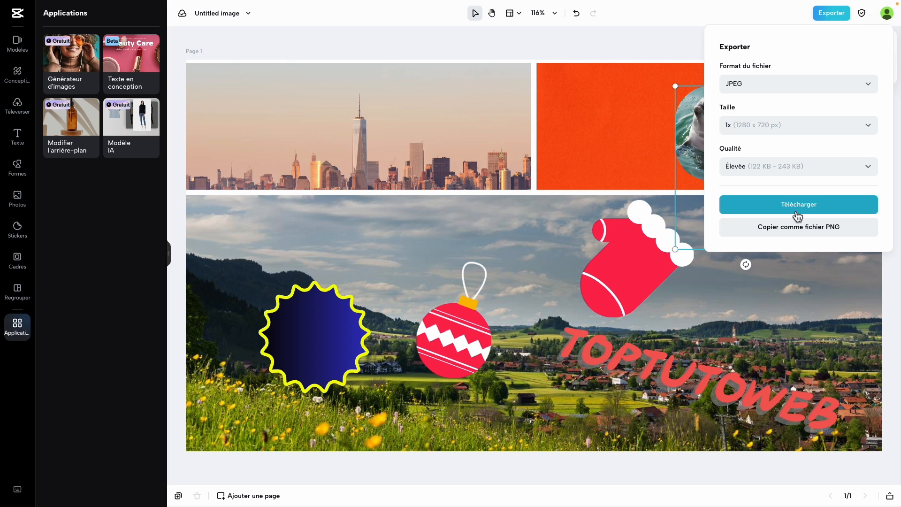
Copy the finished design to the clipboard as a PNG and return to the CapCut home page
left_click(798, 211)
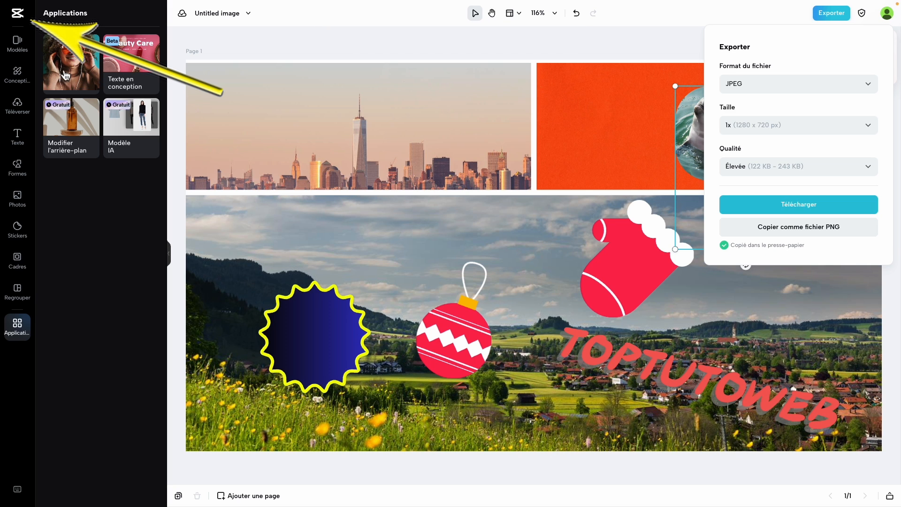
left_click(21, 17)
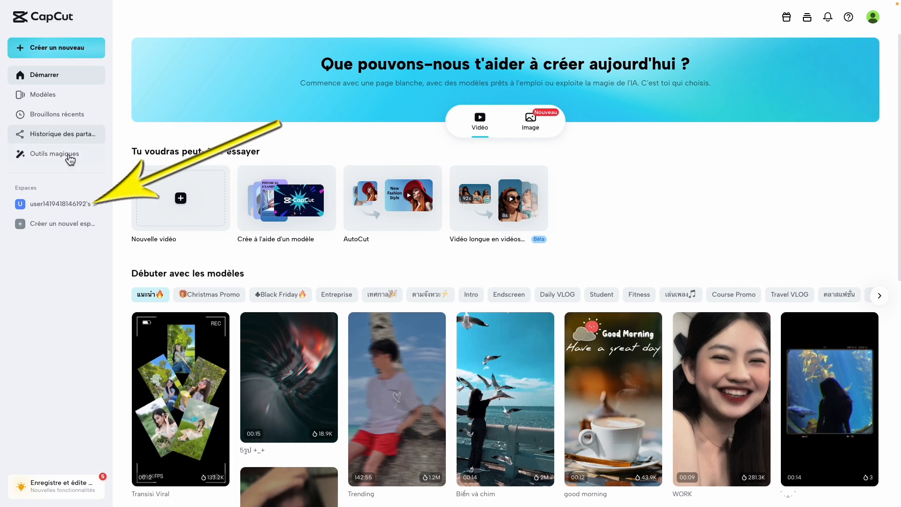
Open the personal space and move the "Untitled image" draft to the trash
left_click(54, 206)
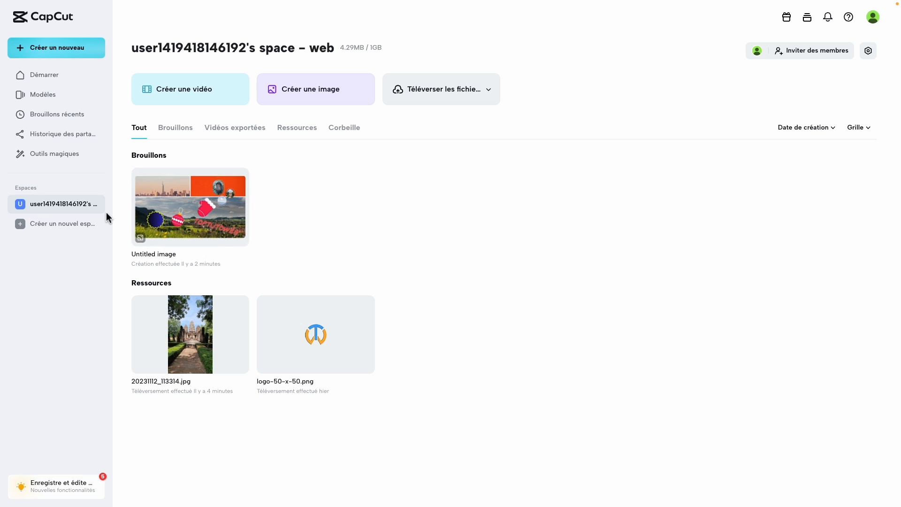
mouse_move(227, 216)
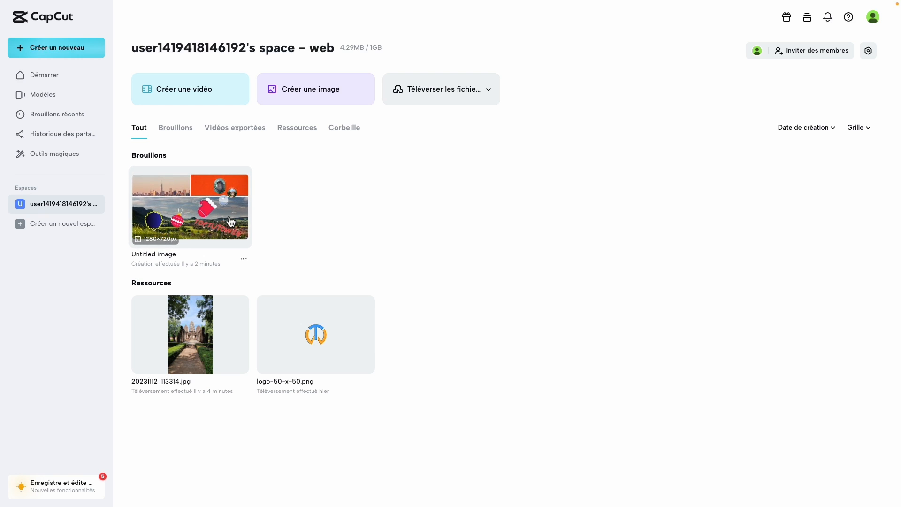
left_click(244, 260)
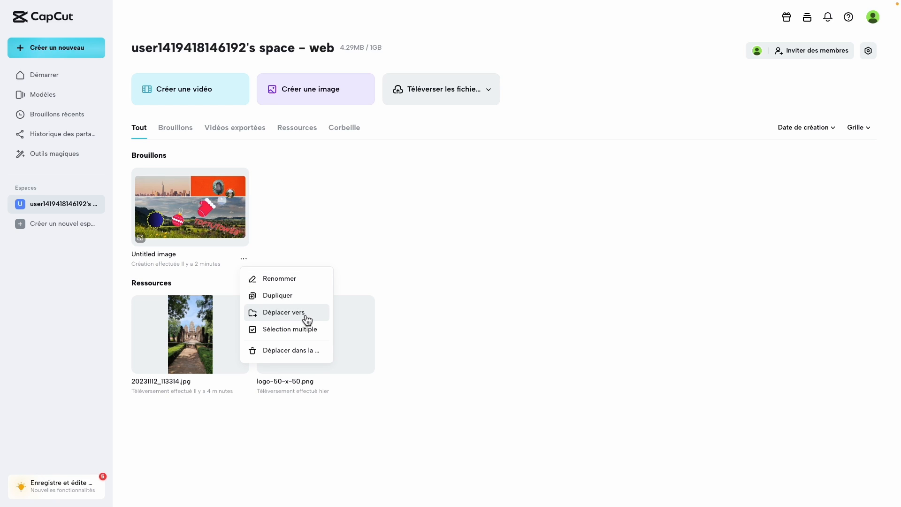
left_click(302, 357)
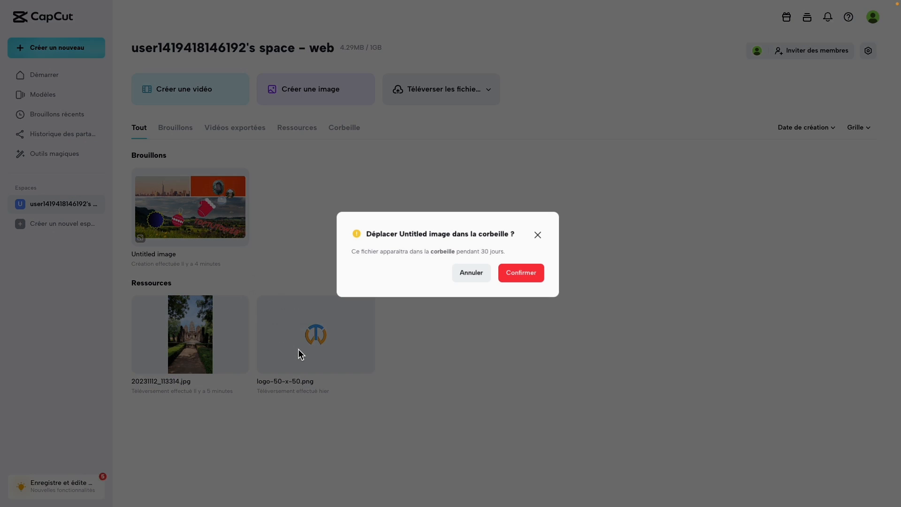
left_click(523, 274)
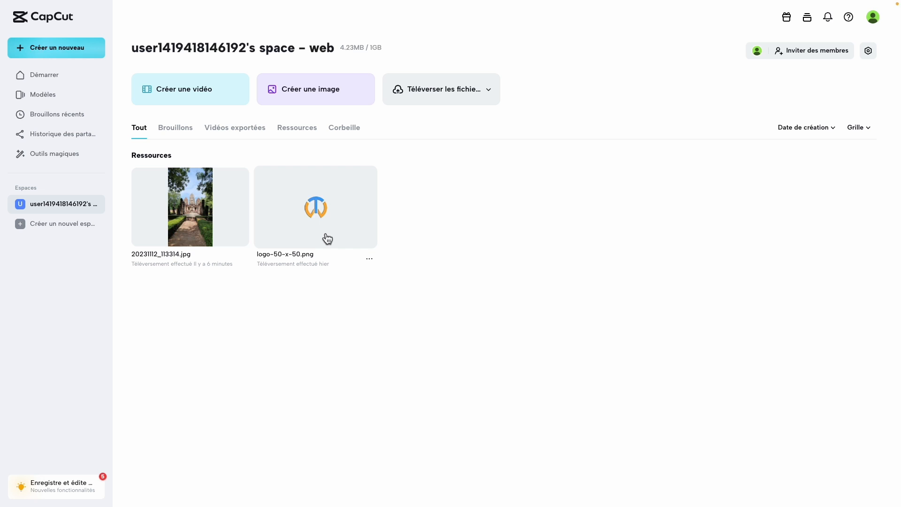
Leave the browser for Finder and open the Téléchargements folder to locate the exported image
left_click(50, 7)
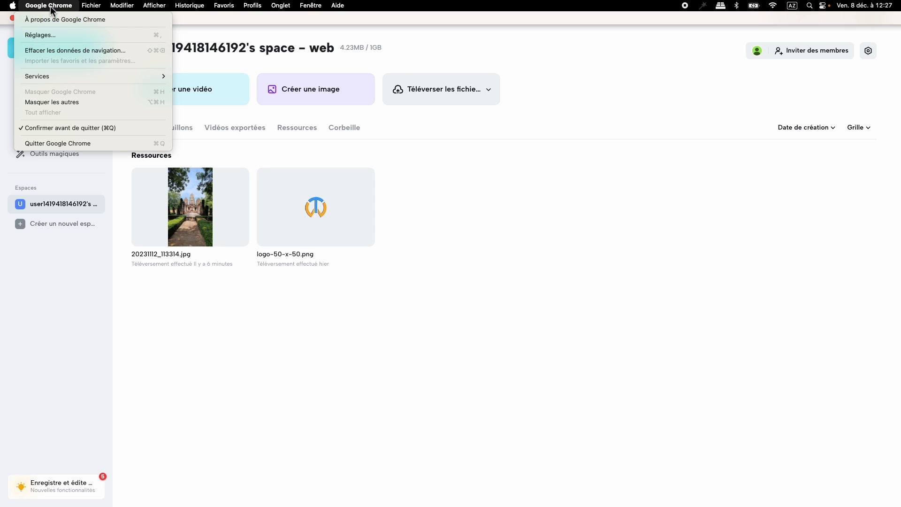
left_click(34, 142)
double_click(868, 45)
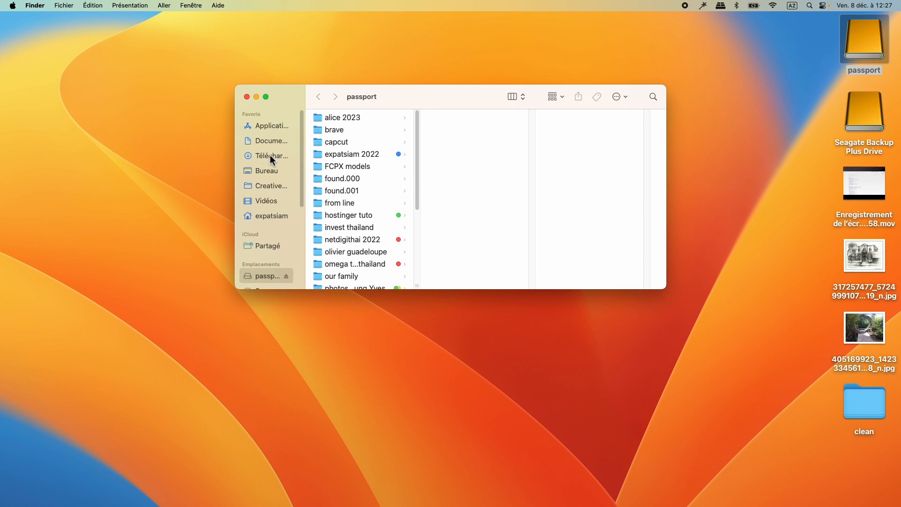
left_click(271, 155)
scroll(350, 193, "down", 3)
scroll(351, 195, "down", 5)
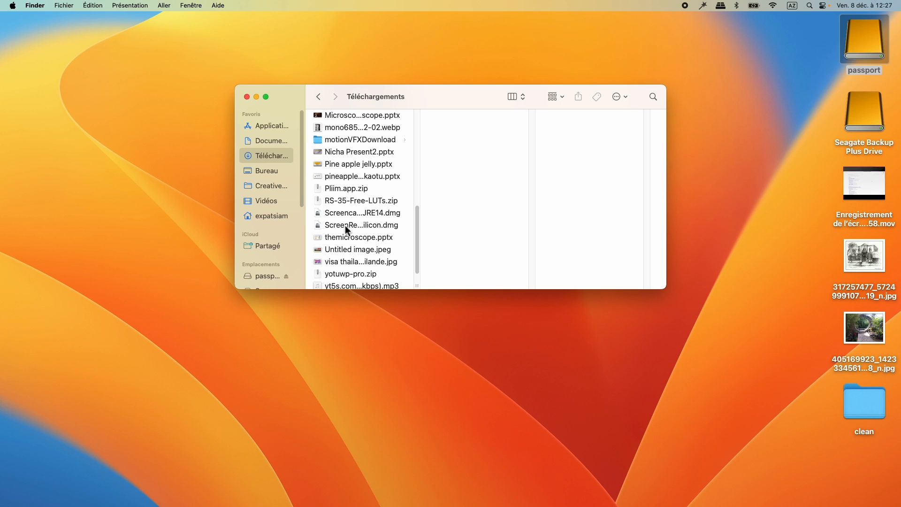
Preview the exported Untitled image.jpeg and open it with Aperçu
left_click(358, 249)
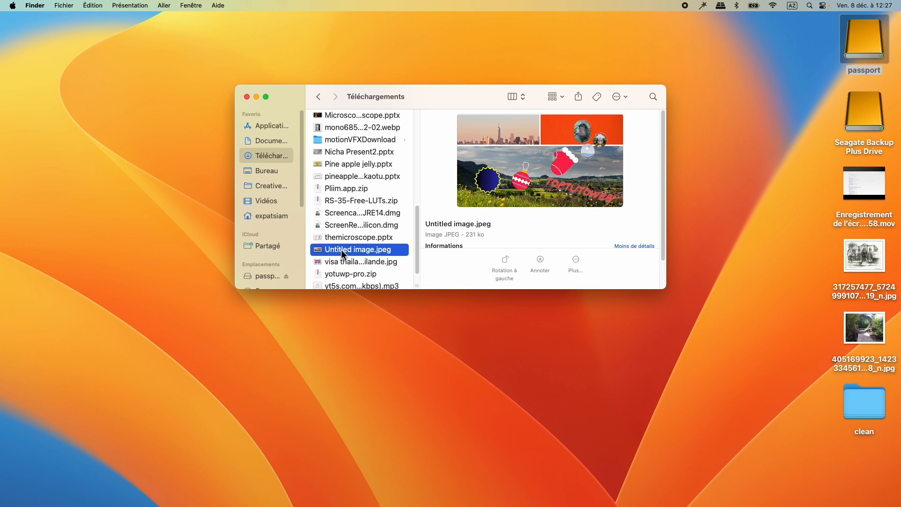
right_click(342, 252)
mouse_move(348, 265)
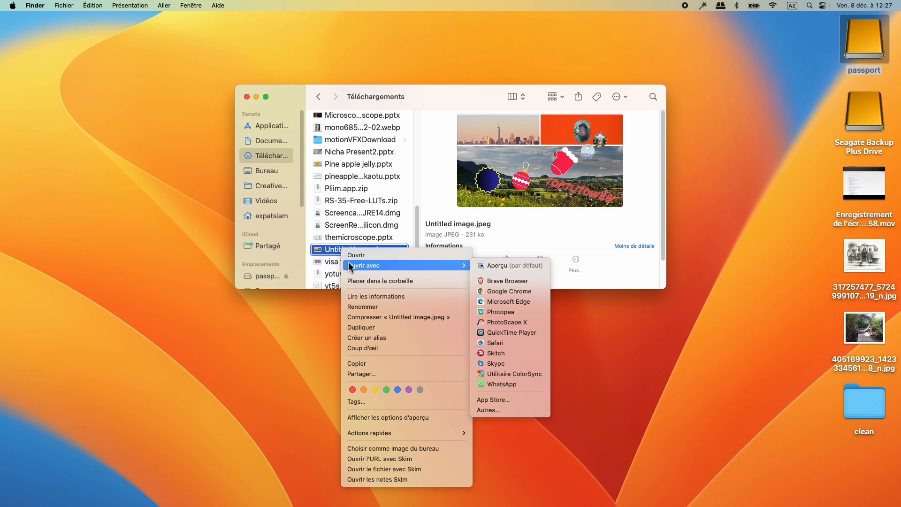
left_click(499, 267)
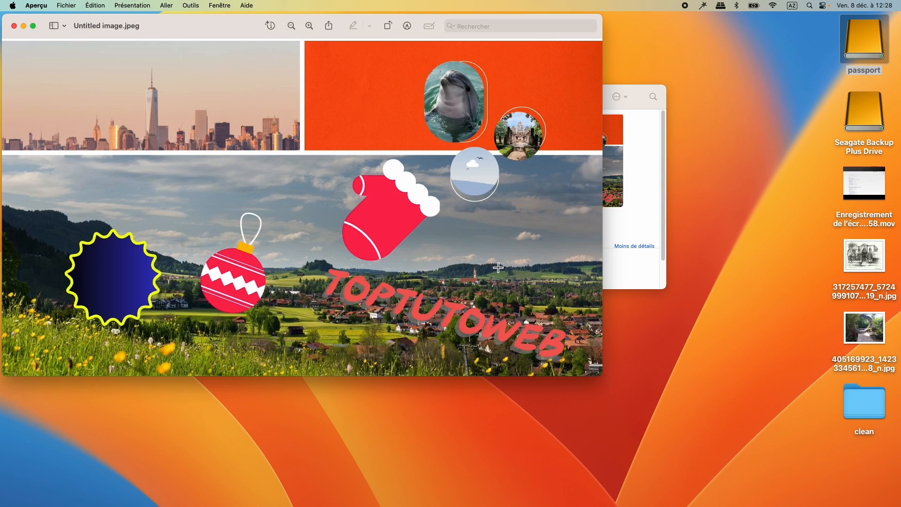